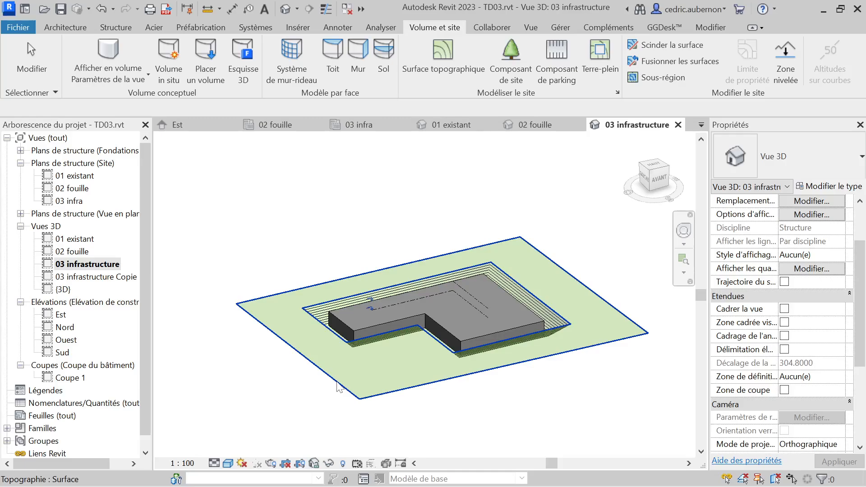
# Delete the ground surface, the infra generic model and the excavation surface from the 03 infrastructure 3D view
pyautogui.click(339, 387)
pyautogui.press('e')
pyautogui.press('h')
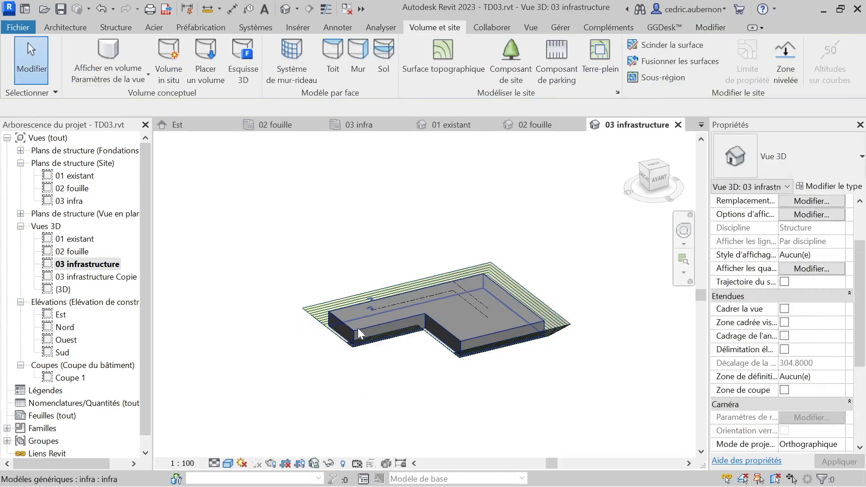
pyautogui.click(461, 338)
pyautogui.press('e')
pyautogui.press('h')
pyautogui.click(455, 354)
pyautogui.press('e')
pyautogui.press('h')
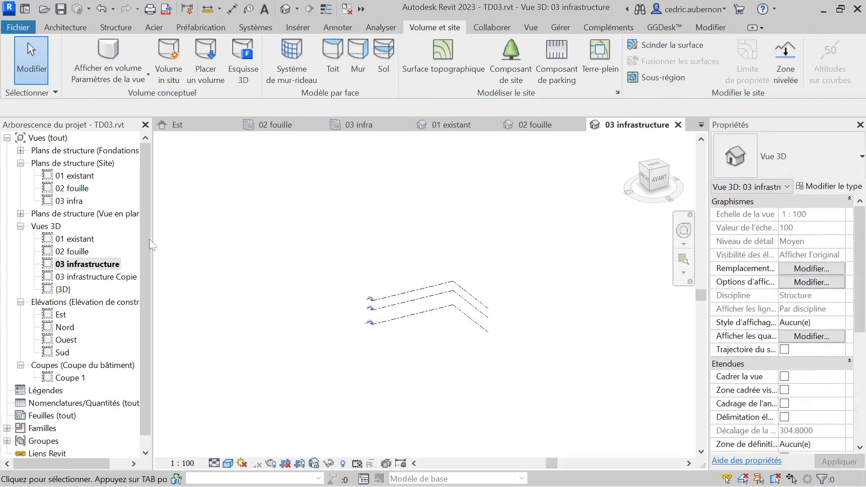
# Delete the existing topographic surface in the 01 existant 3D view, and check the 02 fouille 3D view
pyautogui.doubleClick(76, 239)
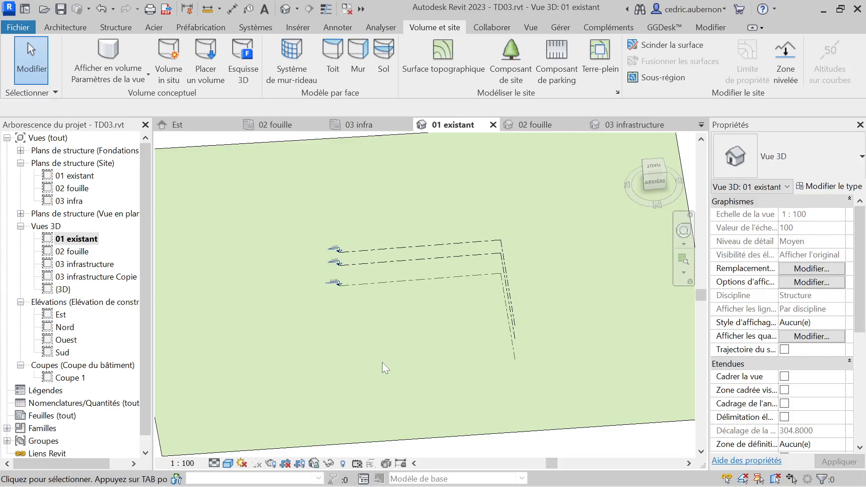
pyautogui.click(383, 363)
pyautogui.press('e')
pyautogui.press('h')
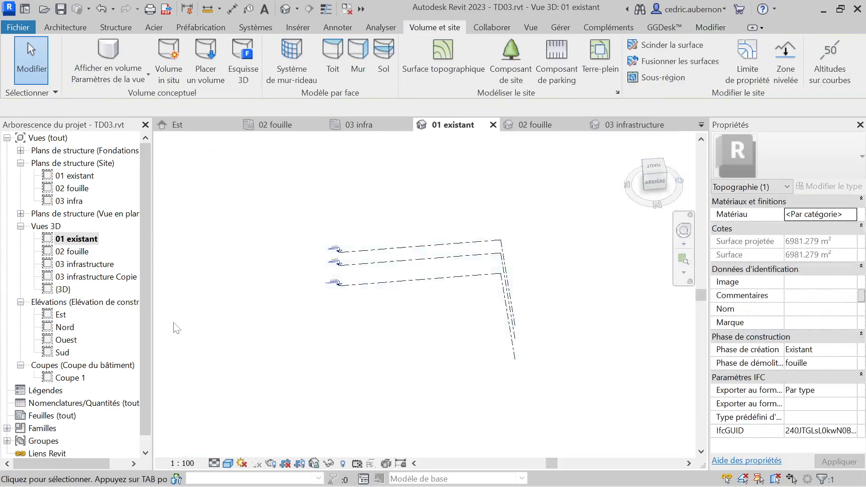
pyautogui.doubleClick(72, 251)
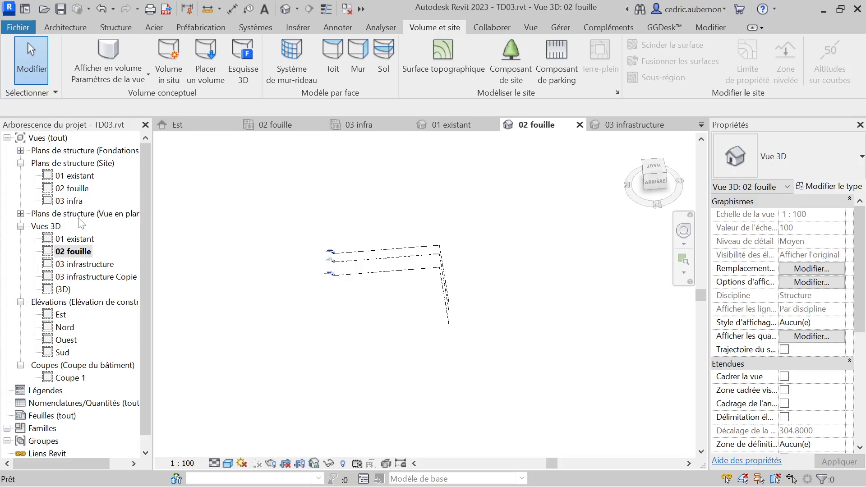
# In the 01 existant site plan, select all outline lines visible in the view and delete them
pyautogui.doubleClick(77, 176)
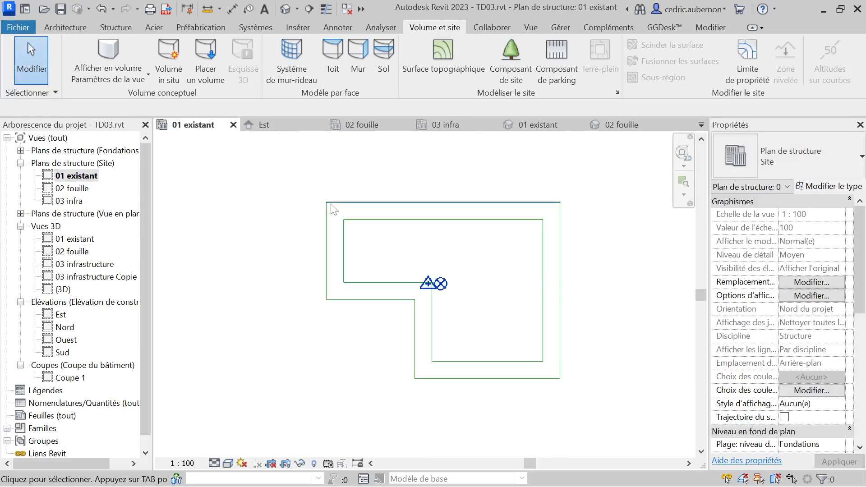
pyautogui.rightClick(353, 220)
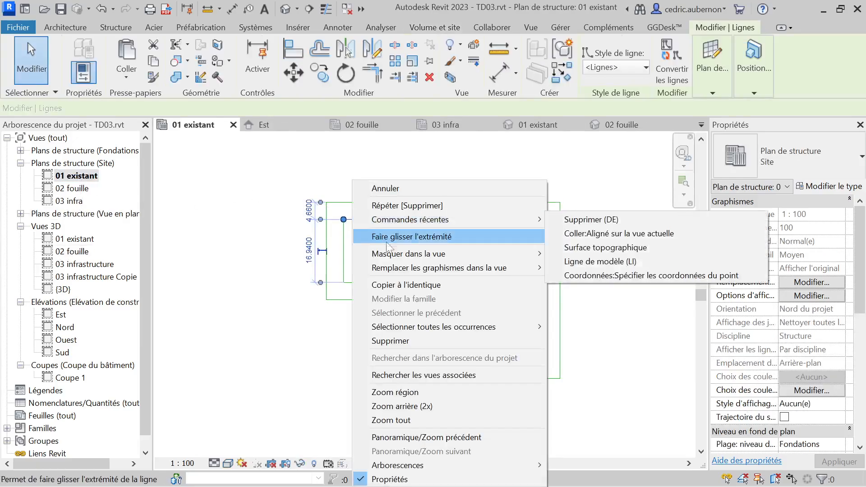
pyautogui.moveTo(474, 327)
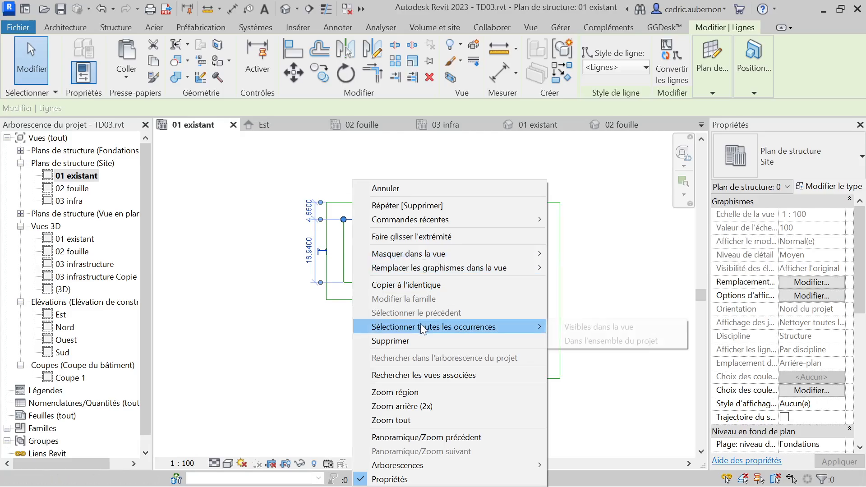
pyautogui.click(617, 329)
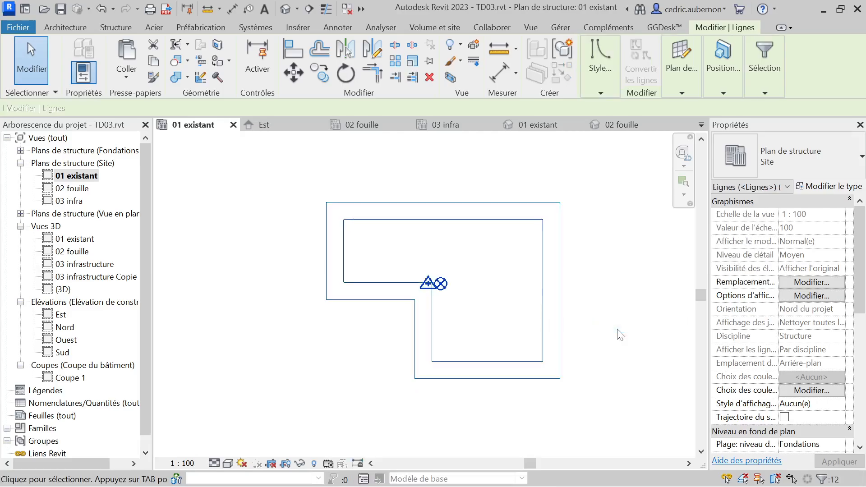
pyautogui.press('Escape')
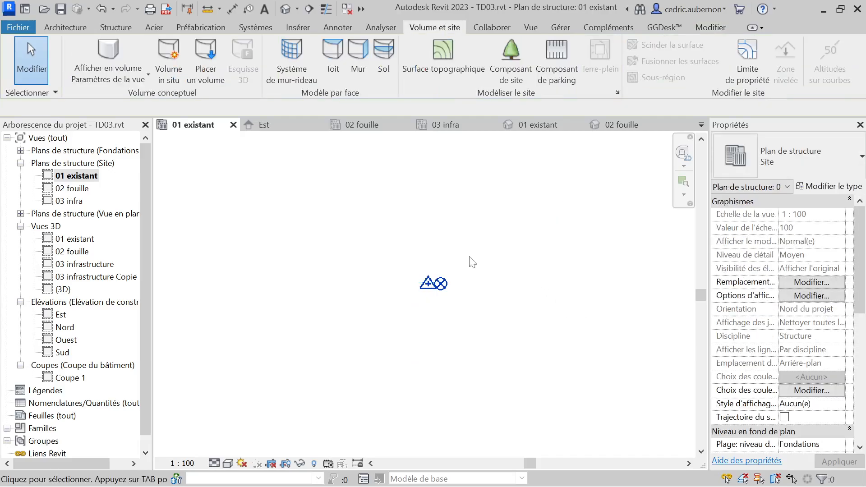
# Review the hatched outline's dimensions in the Preparation de Chantier PDF, and check the project's length units in Revit
pyautogui.scroll(-1, 467, 259)
pyautogui.hotkey('alt', 'Tab')
pyautogui.press('Tab')
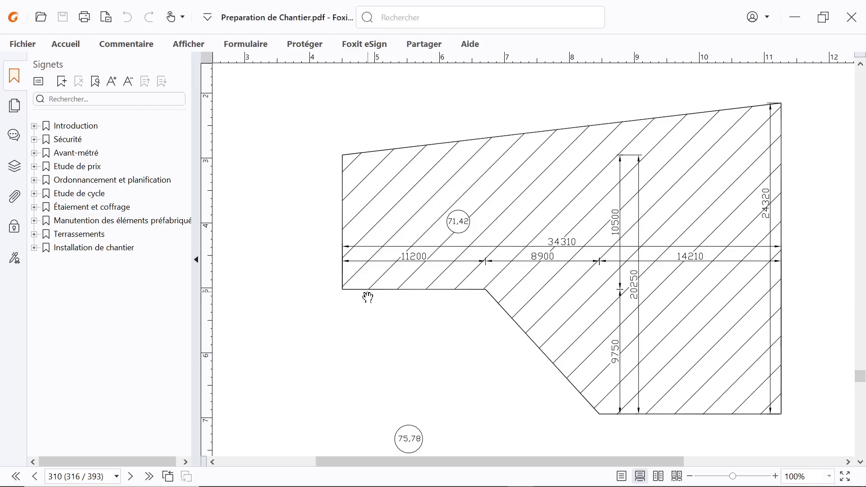
pyautogui.hotkey('alt', 'Tab')
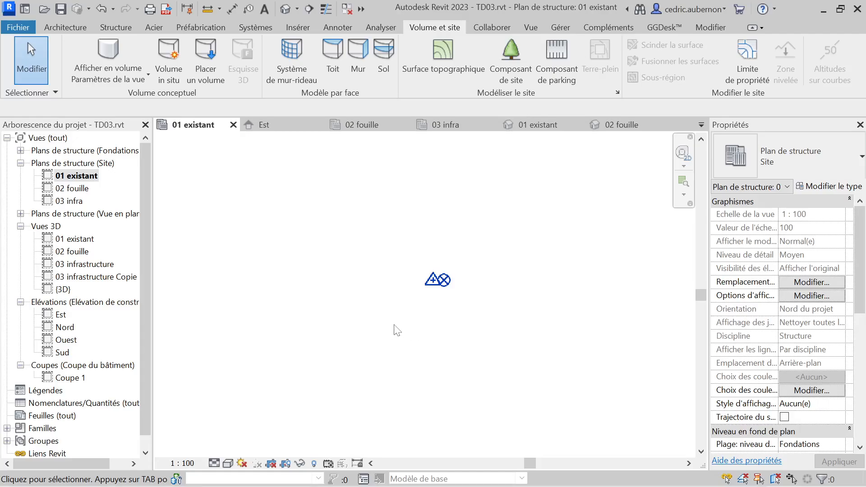
pyautogui.press('u')
pyautogui.press('n')
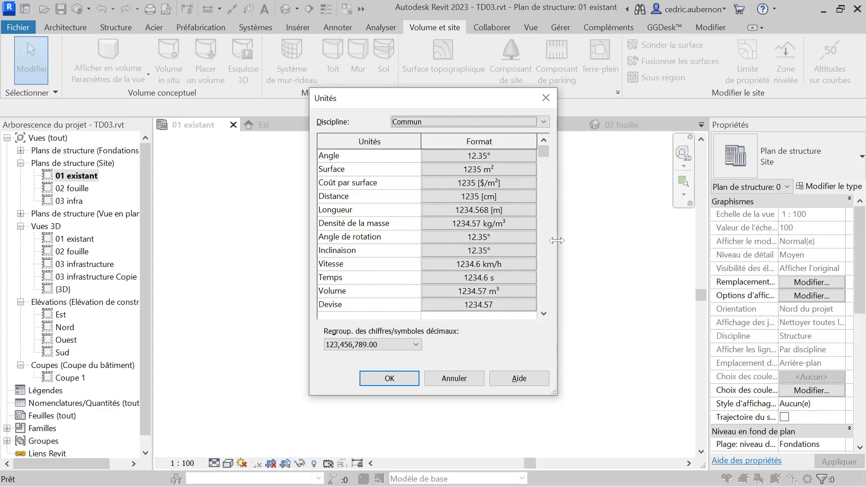
pyautogui.press('Escape')
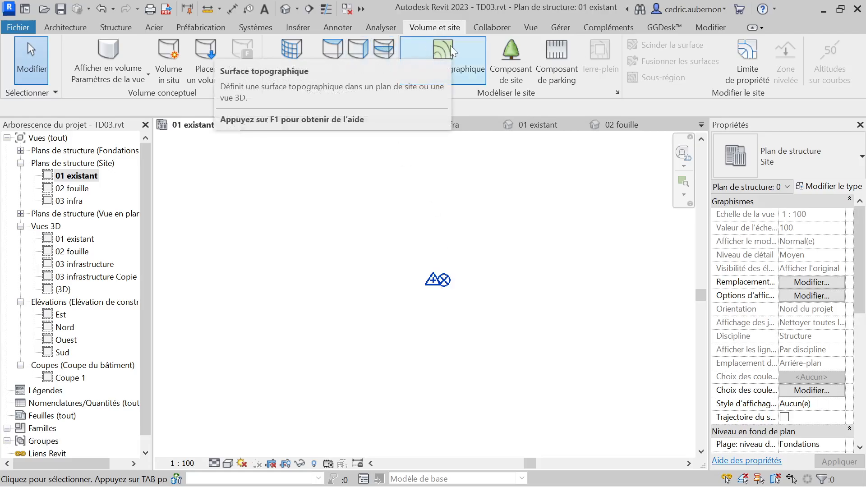
# Create an in-place component in the Modèles génériques category and name it infra
pyautogui.click(116, 28)
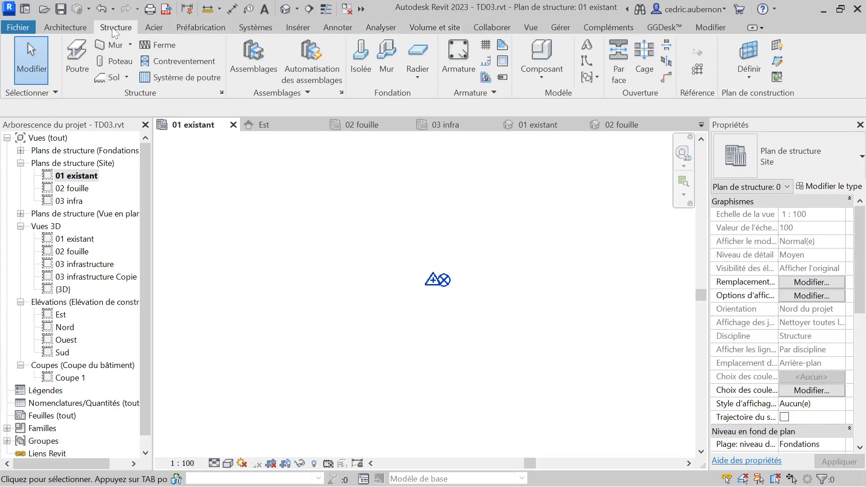
pyautogui.click(535, 80)
pyautogui.click(522, 130)
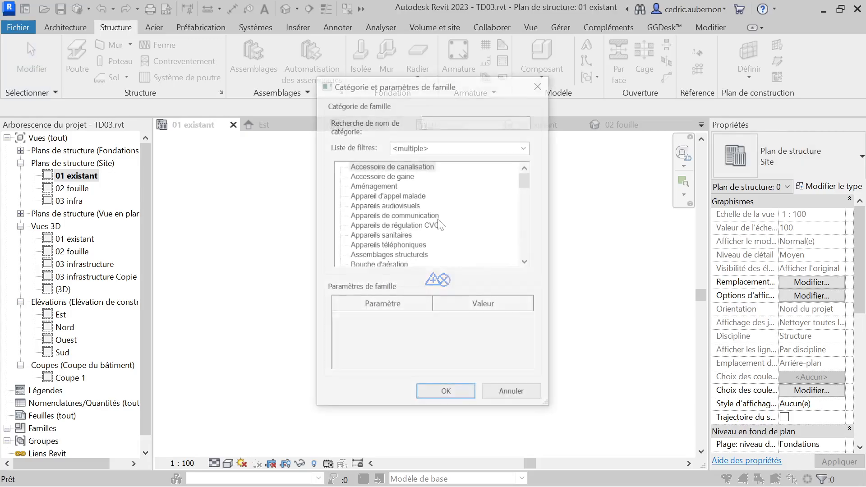
pyautogui.click(426, 215)
pyautogui.press('m')
pyautogui.press('m')
pyautogui.press('m')
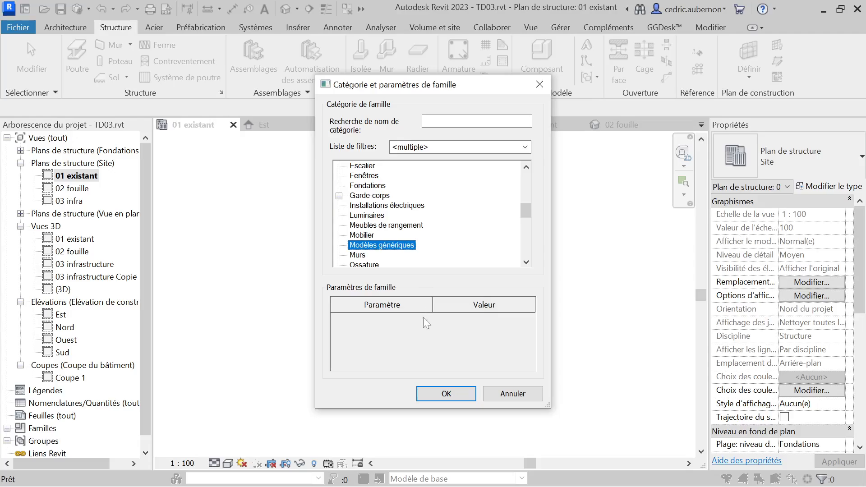
pyautogui.click(436, 392)
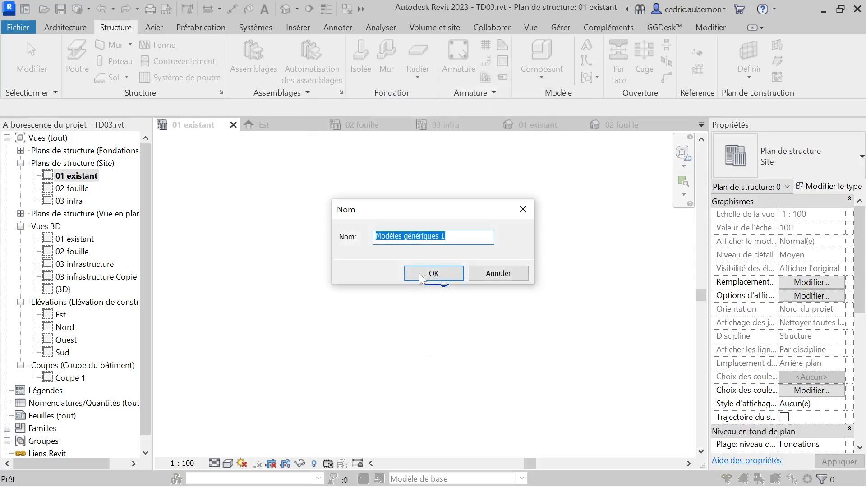
pyautogui.write('infra')
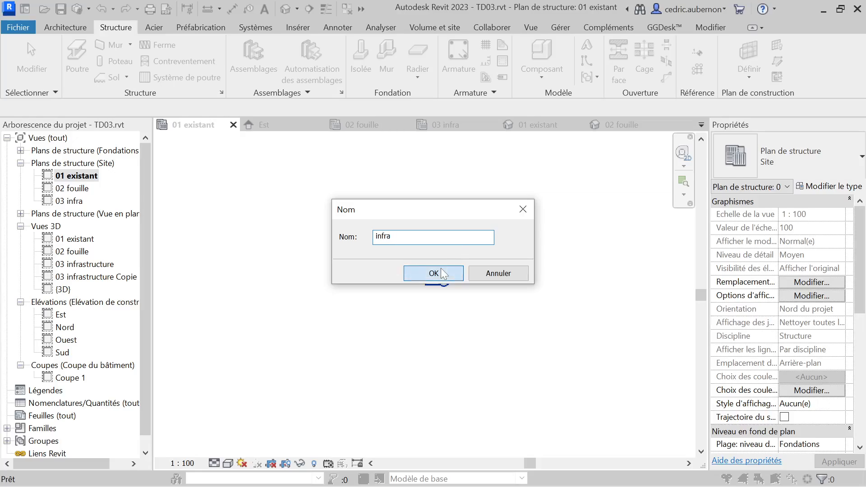
pyautogui.click(433, 274)
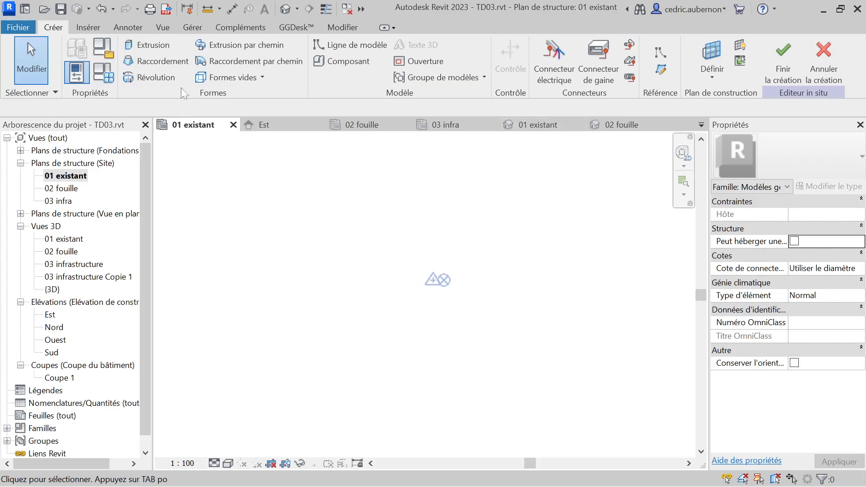
# Start an Extrusion sketch with an 11.2 m horizontal line running left from a point below the base point
pyautogui.click(153, 45)
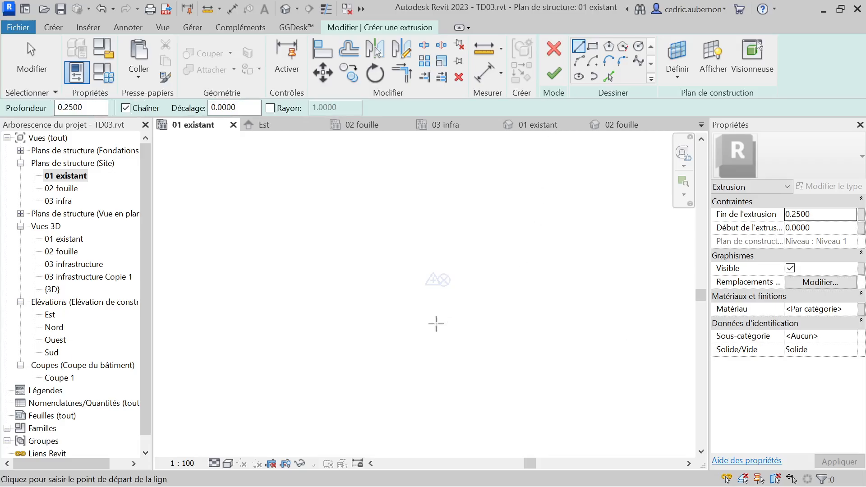
pyautogui.click(413, 328)
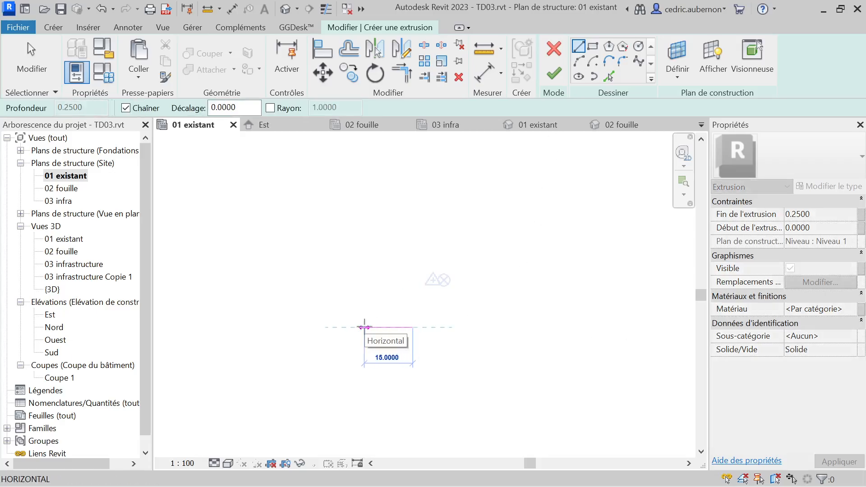
pyautogui.write('11')
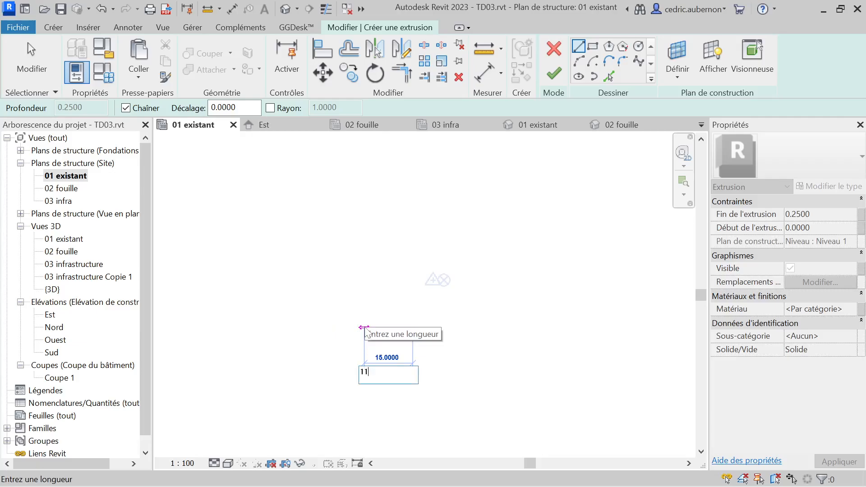
pyautogui.write('.2')
pyautogui.press('Return')
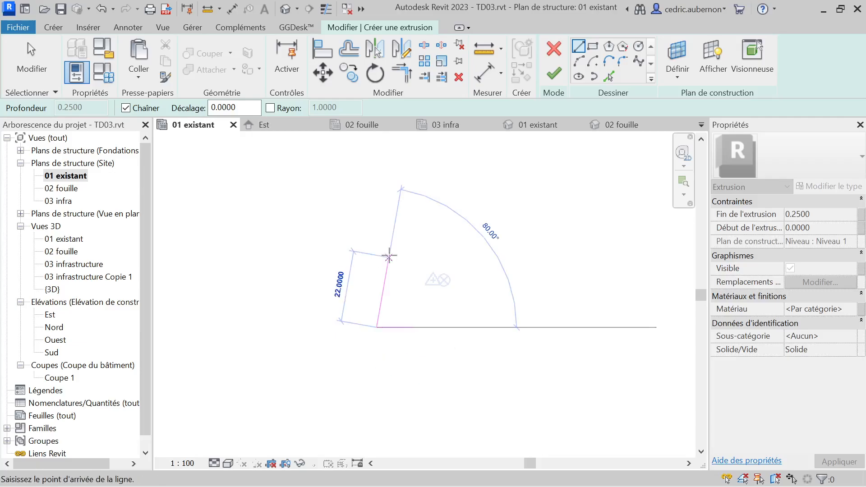
# Check the PDF drawing and sketch the outline's left edge 10.5 m vertically upward
pyautogui.hotkey('alt', 'Tab')
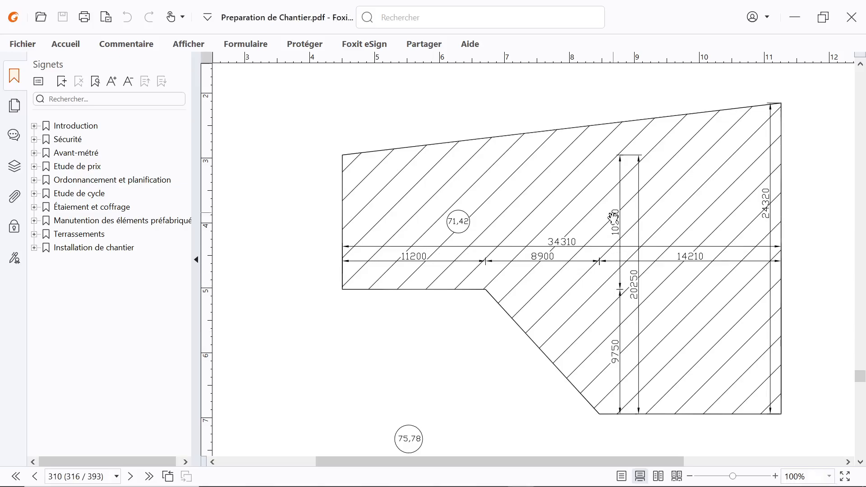
pyautogui.hotkey('alt', 'Tab')
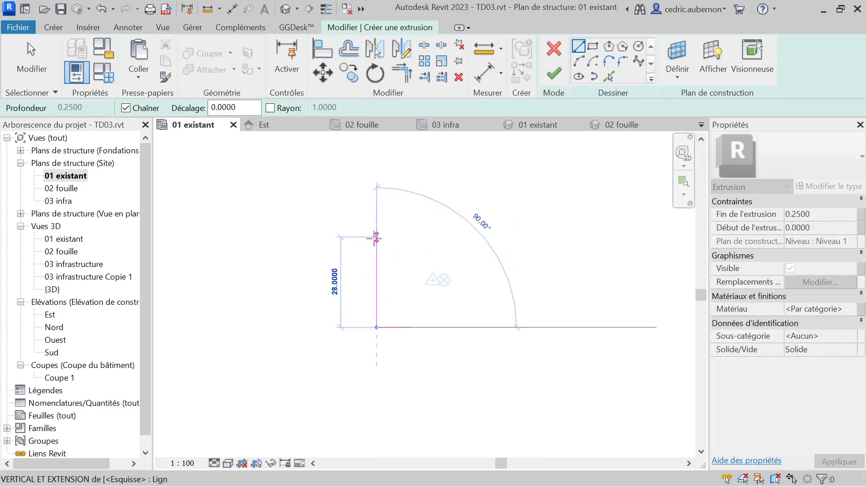
pyautogui.write('10.5')
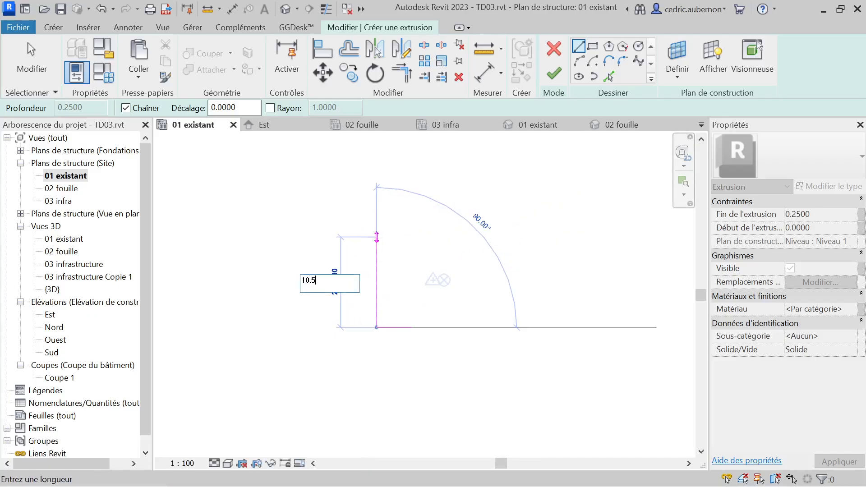
pyautogui.press('Return')
# Consult the PDF drawing for the overall width and sketch a 34.31 m horizontal line rightward from the left edge's upper end
pyautogui.hotkey('alt', 'Tab')
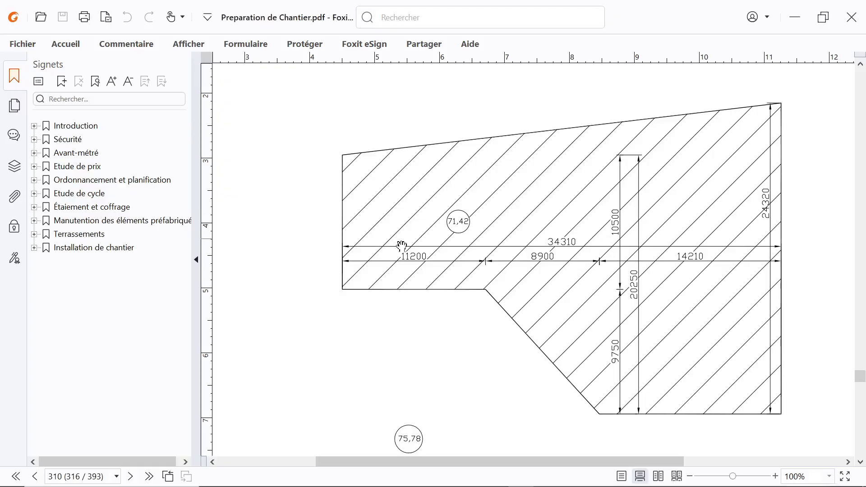
pyautogui.hotkey('alt', 'Tab')
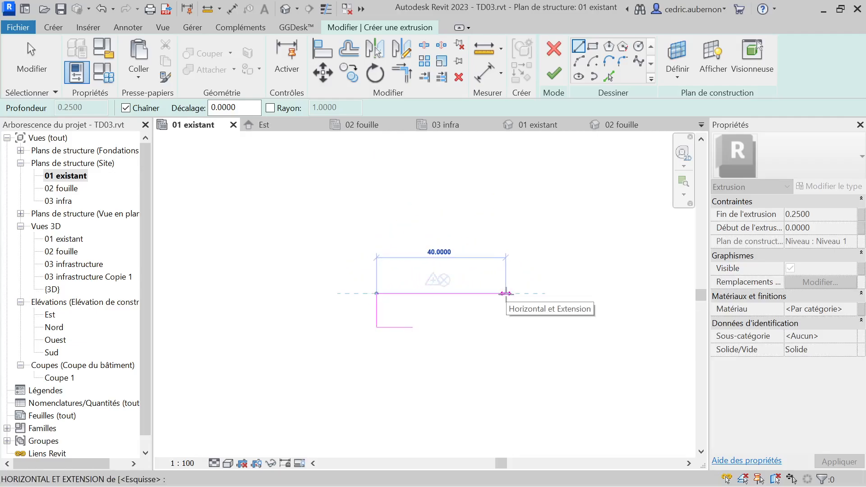
pyautogui.write('34')
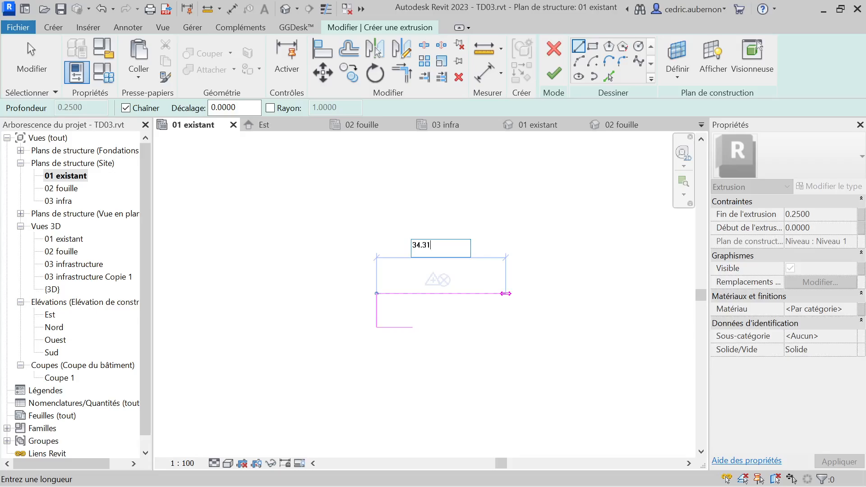
pyautogui.write('.31')
pyautogui.press('Return')
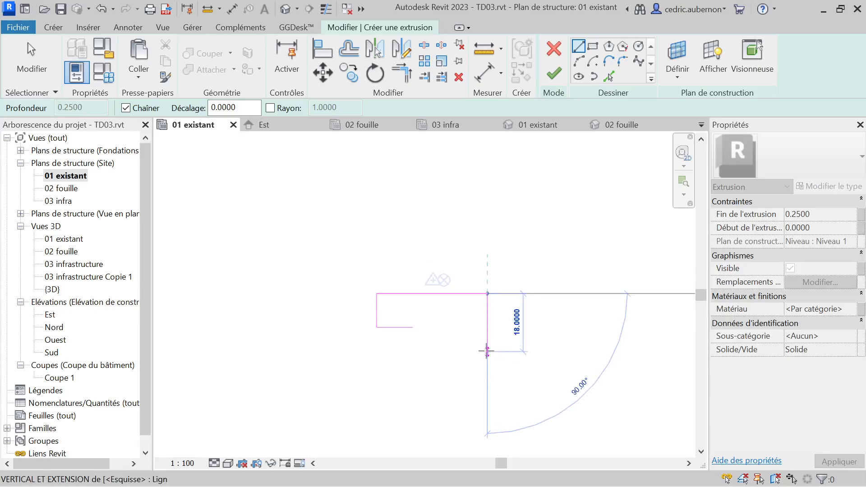
# Consult the PDF drawing and sketch the outline's right edge downward in two vertical segments of 10.5 m and 9.75 m
pyautogui.hotkey('alt', 'Tab')
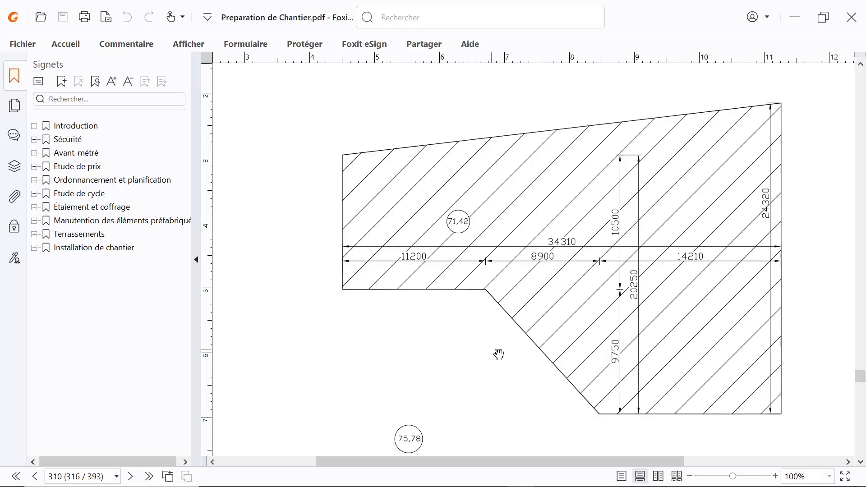
pyautogui.hotkey('alt', 'Tab')
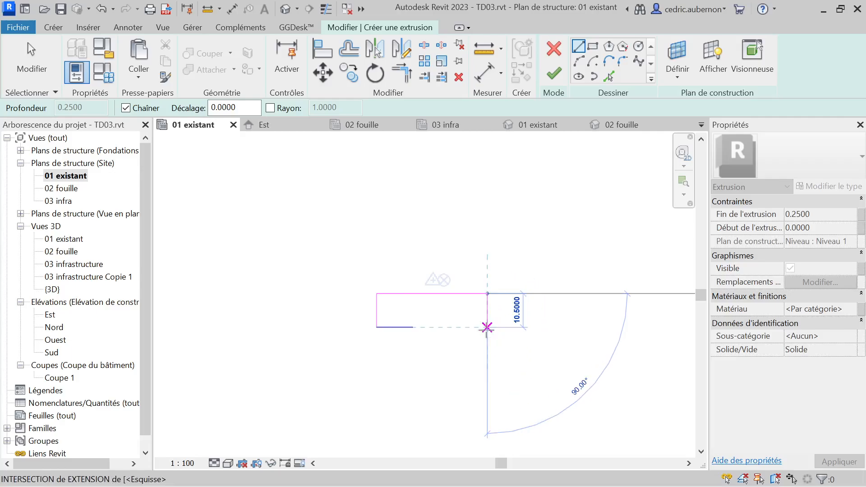
pyautogui.hotkey('alt', 'Tab')
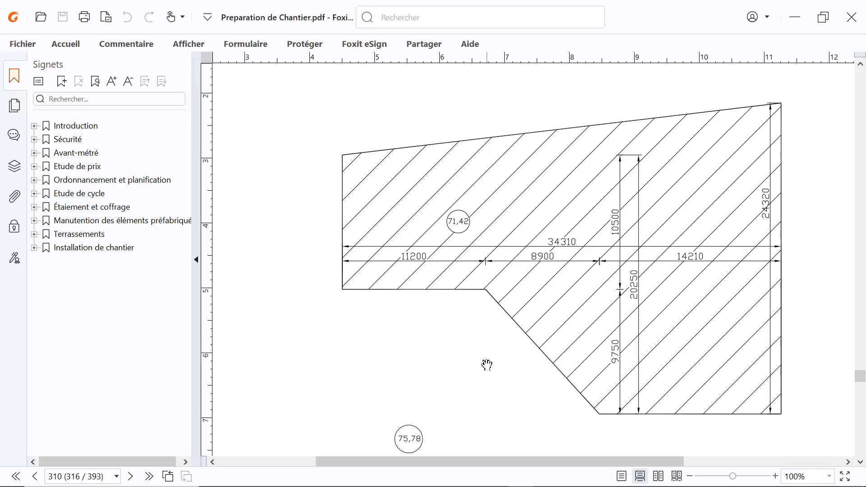
pyautogui.hotkey('alt', 'Tab')
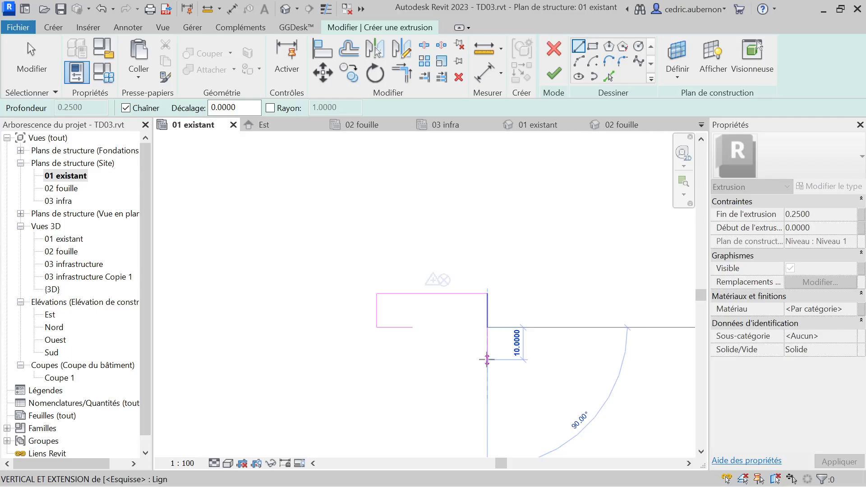
pyautogui.write('9.75')
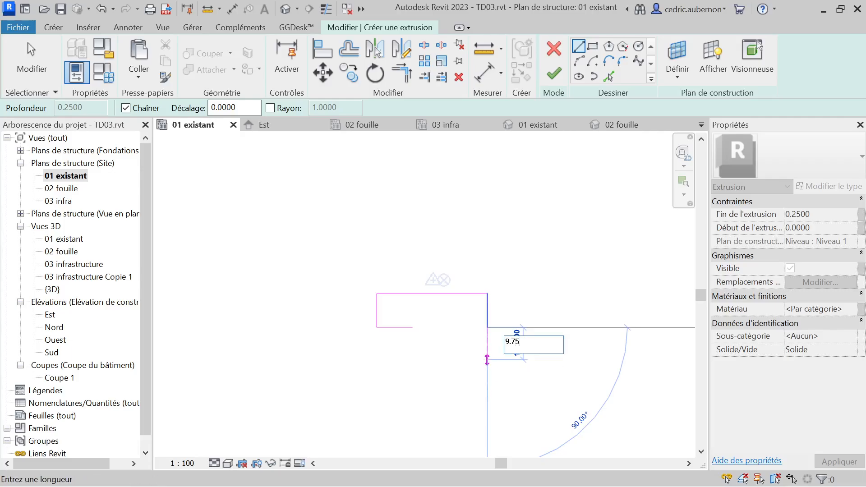
pyautogui.press('Return')
# Check the PDF drawing, sketch the 14.21 m bottom line leftward, and close the outline with a sloped line to the 11.2 m line's free end
pyautogui.hotkey('alt', 'Tab')
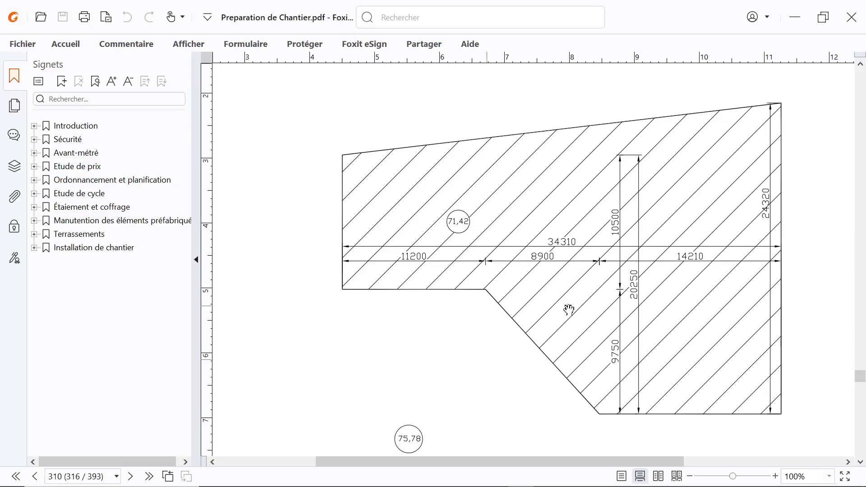
pyautogui.hotkey('alt', 'Tab')
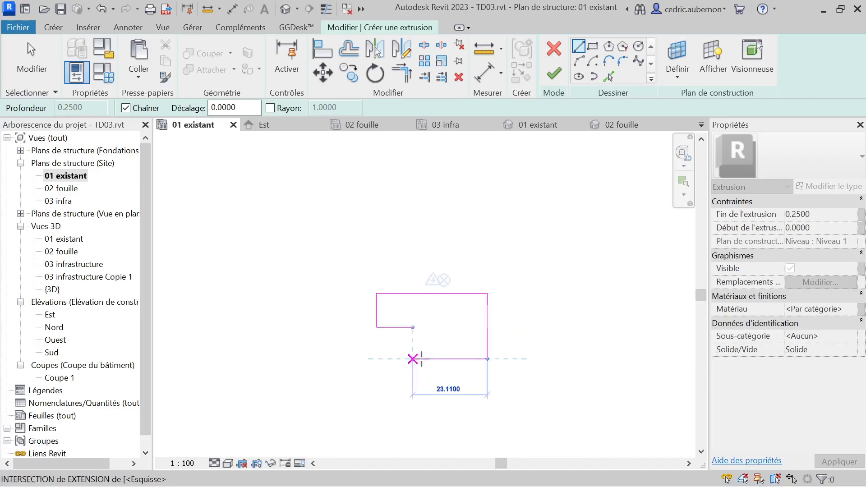
pyautogui.write('14')
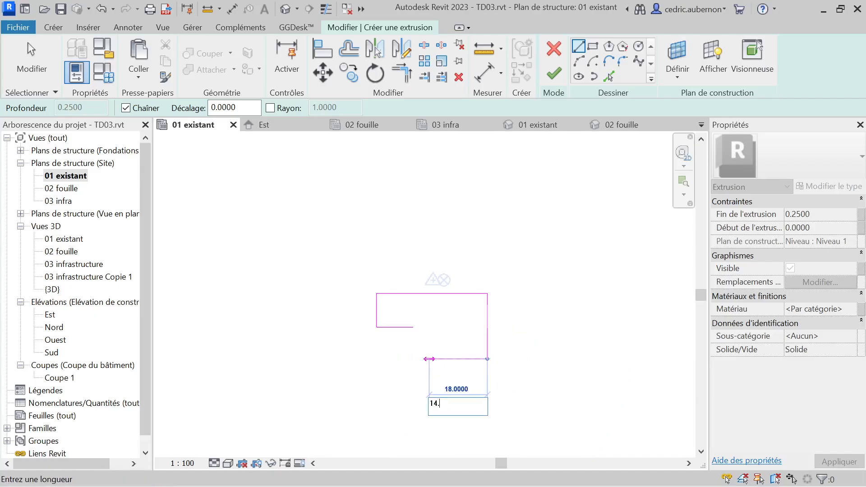
pyautogui.write('.21')
pyautogui.press('Return')
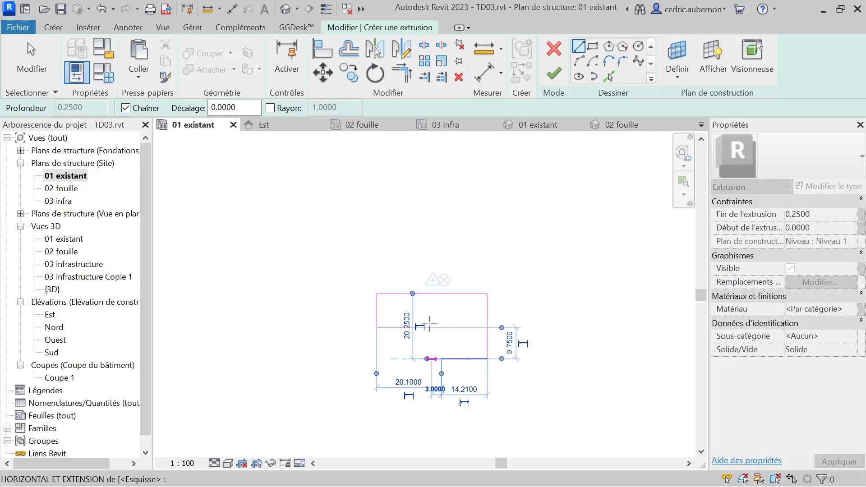
pyautogui.click(410, 327)
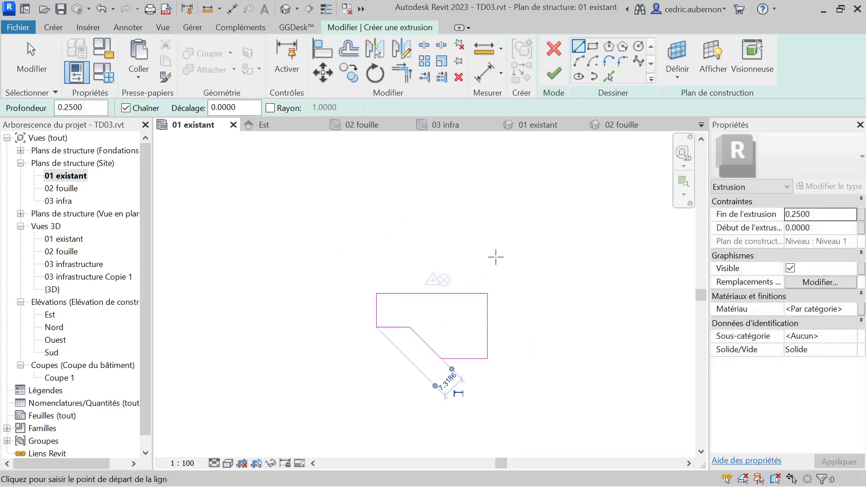
# Check the PDF drawing, delete the right edge's upper 10.5 m segment and extend the lower segment to a corner with the outline's top line
pyautogui.hotkey('alt', 'Tab')
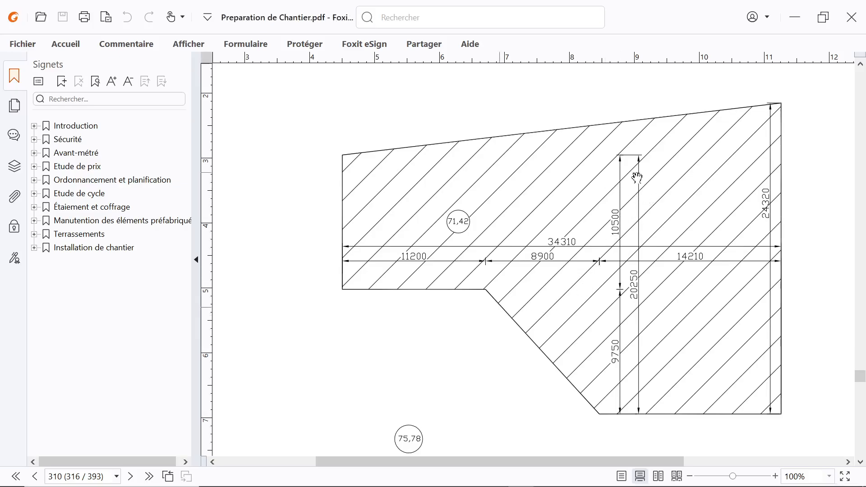
pyautogui.hotkey('alt', 'Tab')
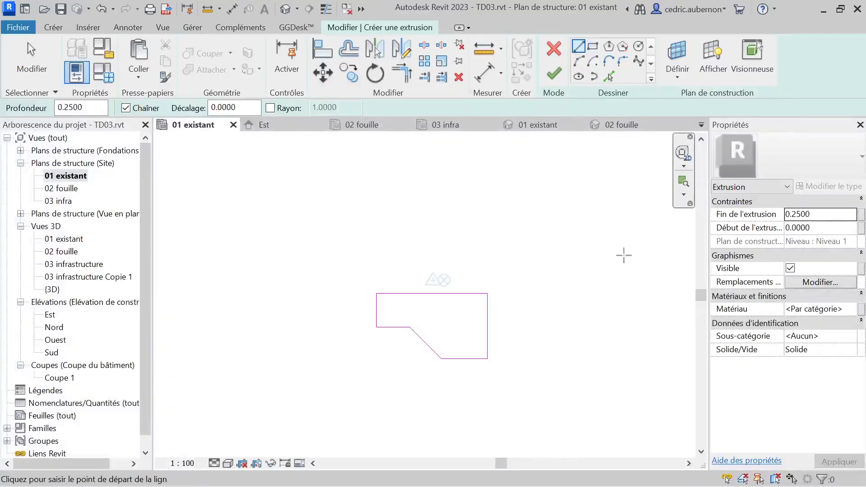
pyautogui.press('Escape')
pyautogui.click(488, 316)
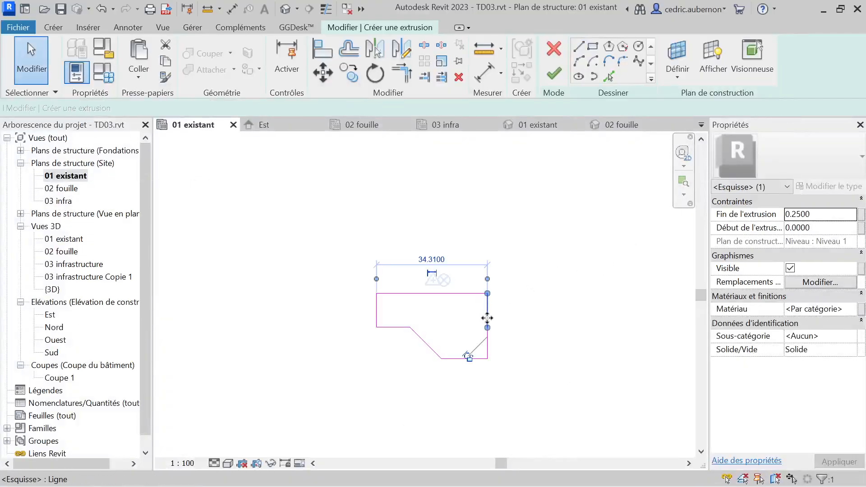
pyautogui.press('Delete')
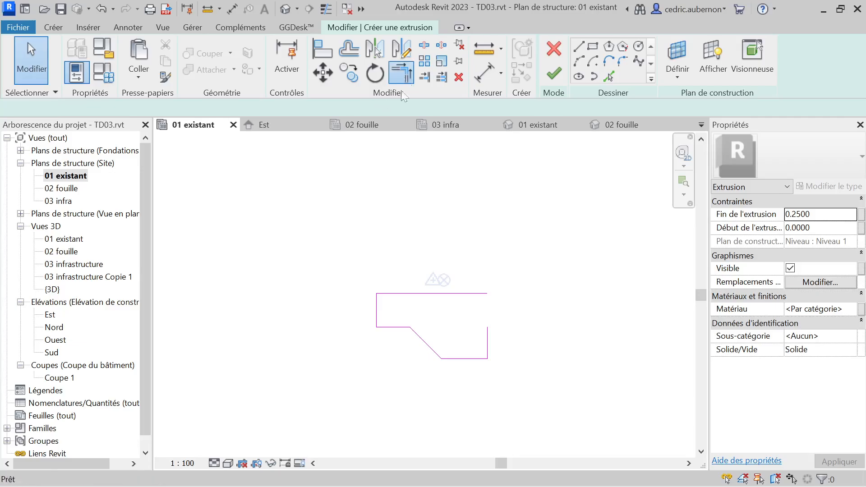
pyautogui.click(402, 72)
pyautogui.click(454, 294)
pyautogui.click(487, 339)
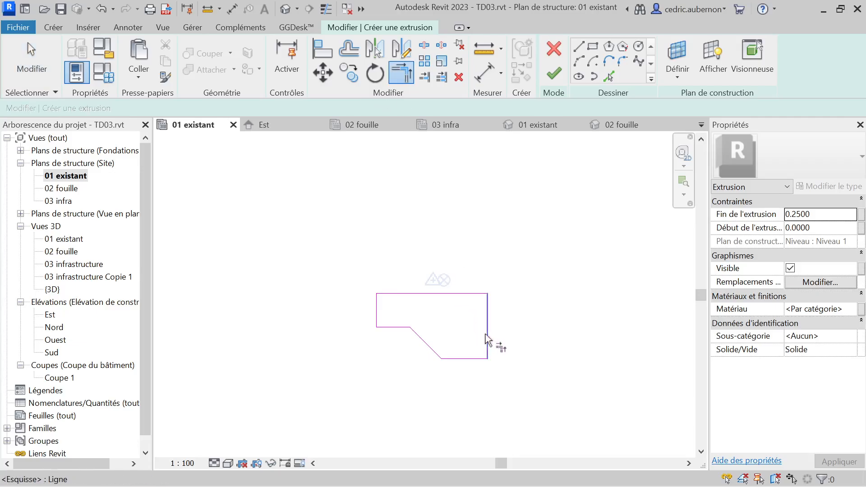
pyautogui.press('Escape')
# Stretch the outline's right edge upward past the top line and set its length to 24.32 m
pyautogui.click(486, 310)
pyautogui.moveTo(488, 294); pyautogui.dragTo(487, 269)
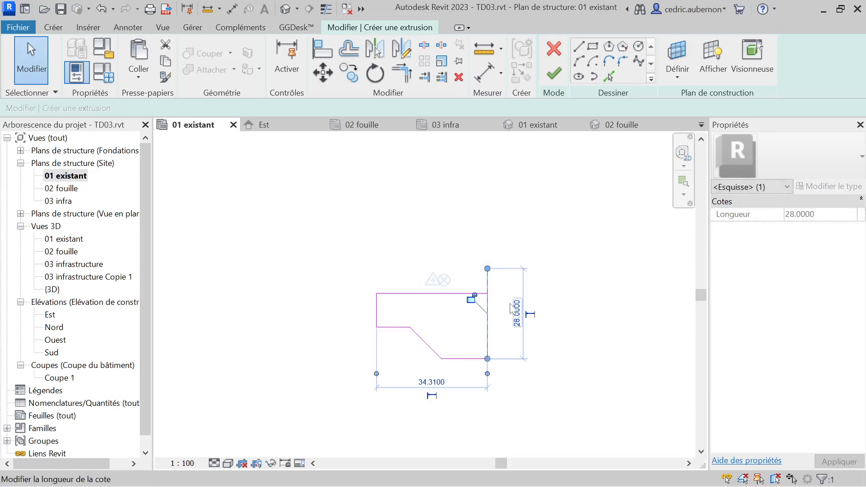
pyautogui.click(515, 310)
pyautogui.write('24')
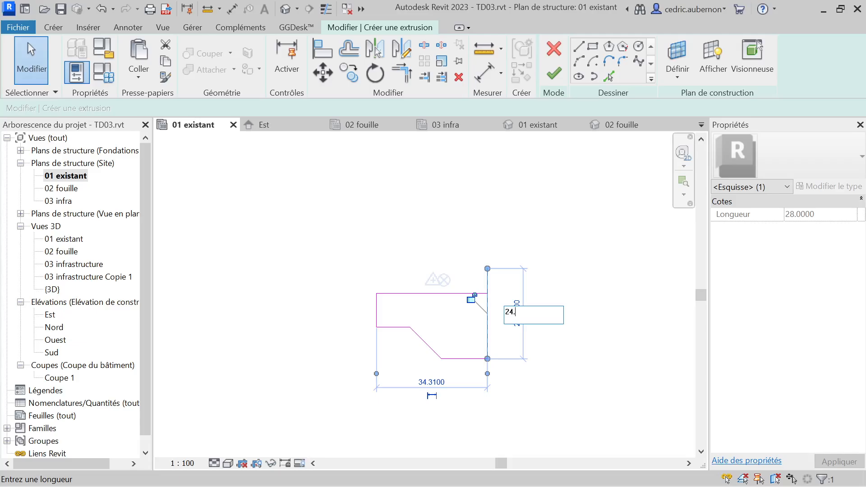
pyautogui.write('.32')
pyautogui.press('Return')
pyautogui.click(498, 305)
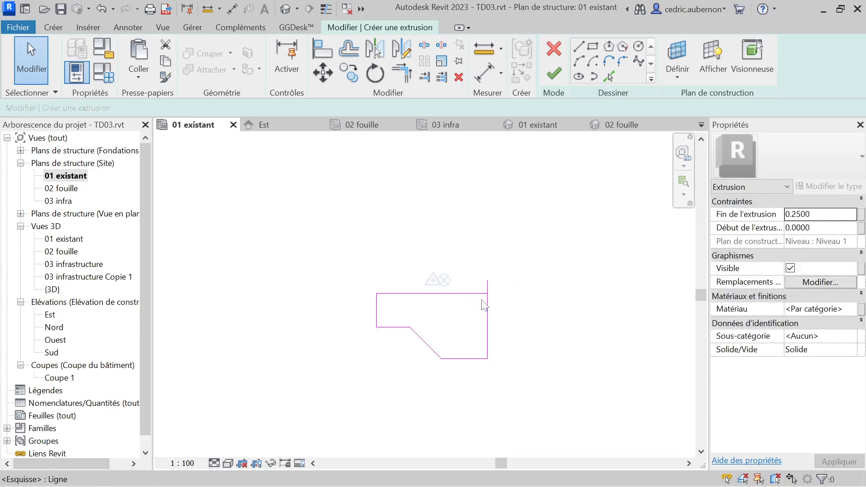
# Attach the top line's right end to the right edge's upper end, and finish the extrusion sketch and the in-place component
pyautogui.click(481, 294)
pyautogui.moveTo(487, 294); pyautogui.dragTo(487, 280)
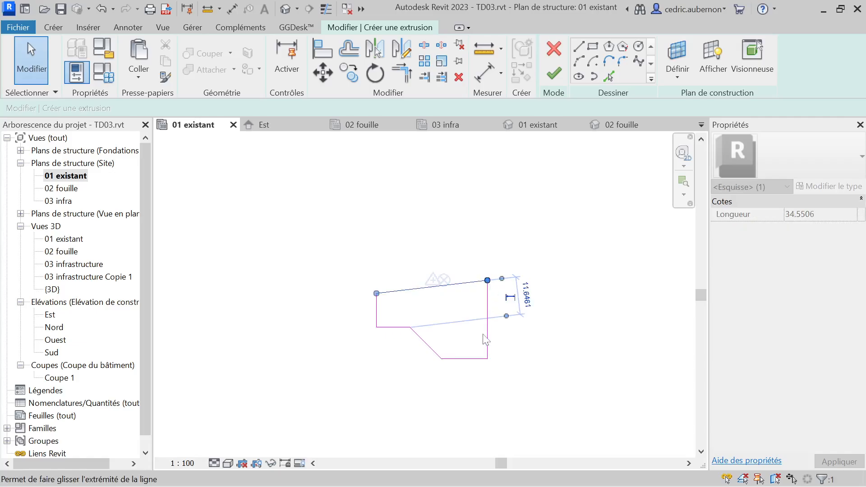
pyautogui.click(479, 336)
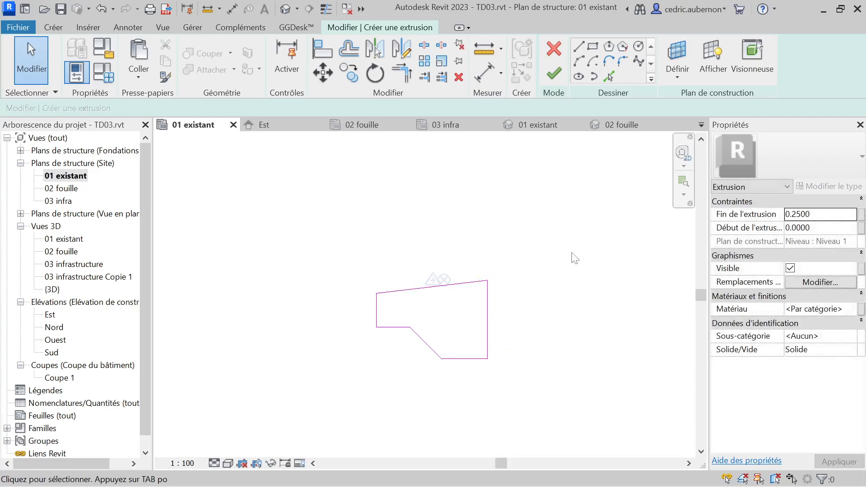
pyautogui.click(555, 73)
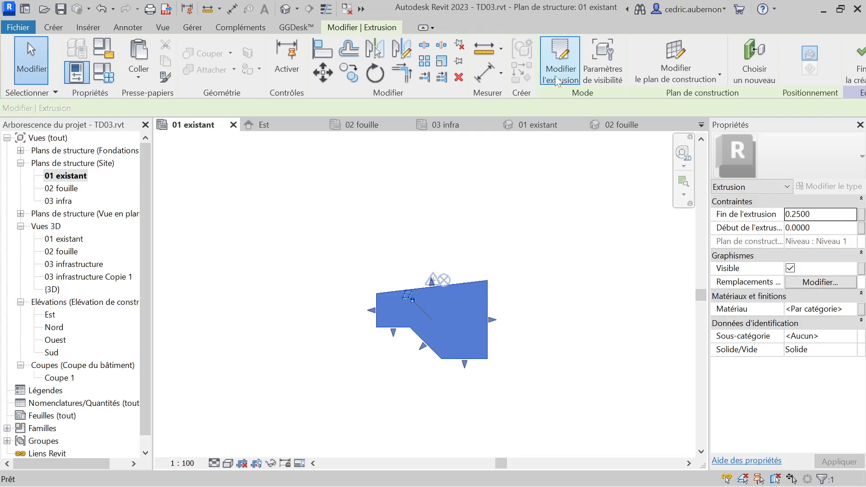
pyautogui.click(861, 68)
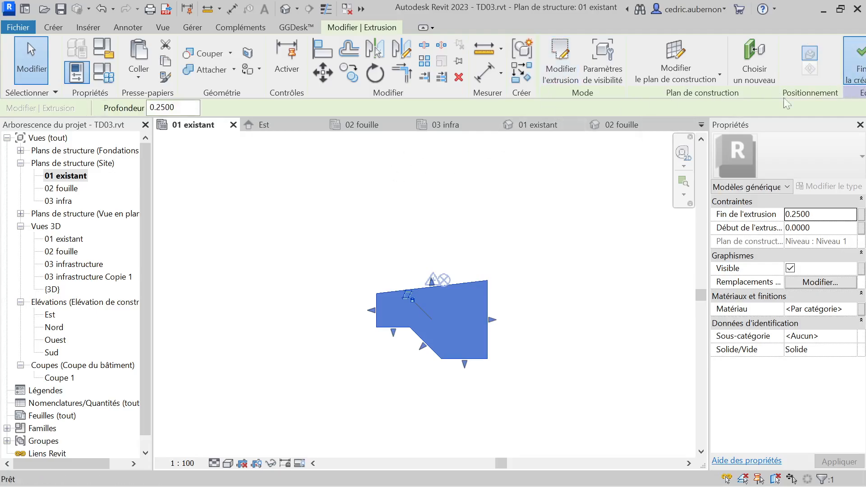
# Open the Est elevation and stretch the infra extrusion from Niveau 1 down to just below the Fondations level
pyautogui.doubleClick(63, 314)
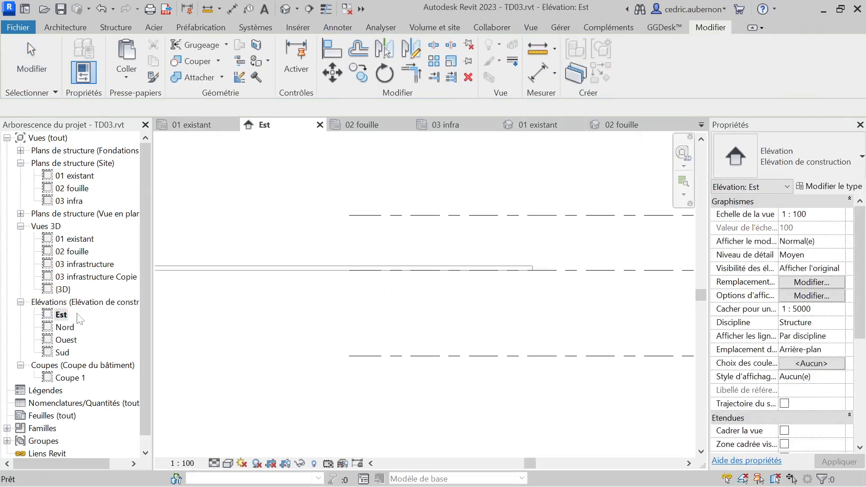
pyautogui.click(346, 269)
pyautogui.scroll(-2, 406, 286)
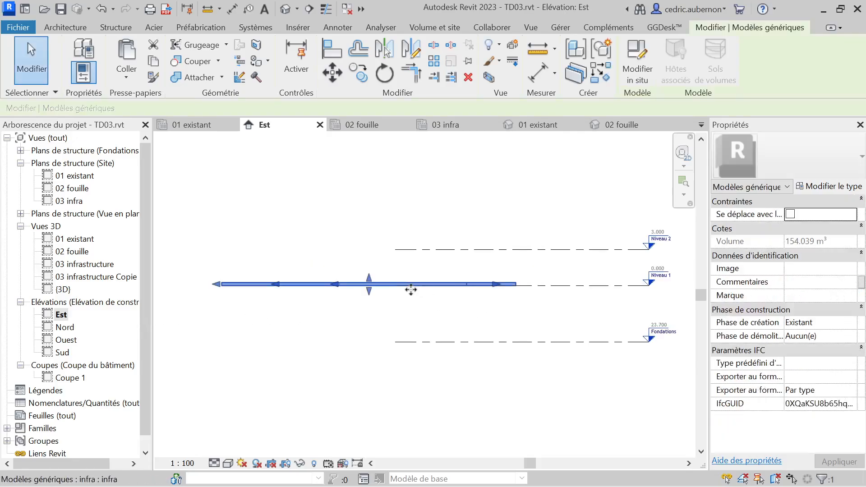
pyautogui.moveTo(369, 284); pyautogui.dragTo(433, 336)
pyautogui.scroll(2, 417, 329)
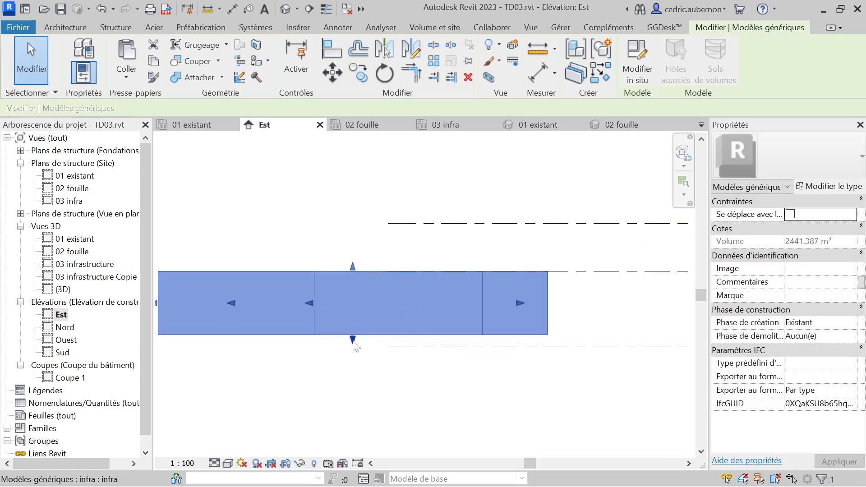
pyautogui.moveTo(354, 342); pyautogui.dragTo(404, 350)
pyautogui.scroll(-2, 380, 378)
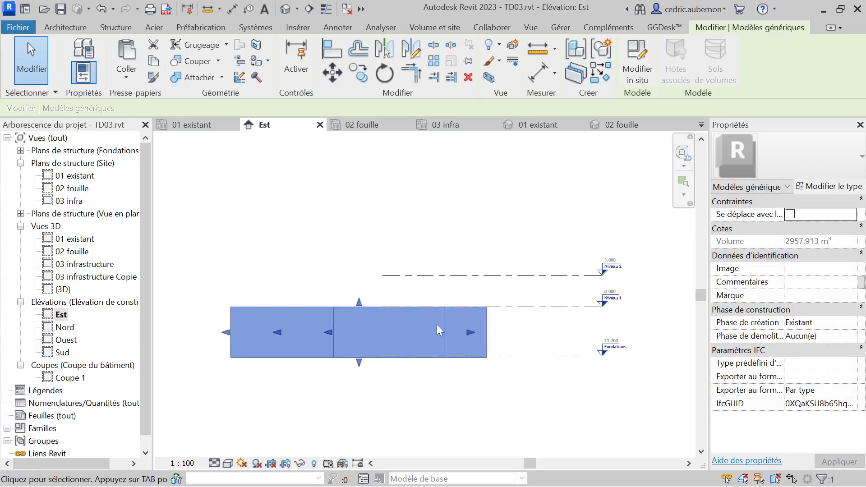
# Nudge the infra extrusion right toward the level heads, and align and lock its underside to the Fondations level
pyautogui.press('Right')
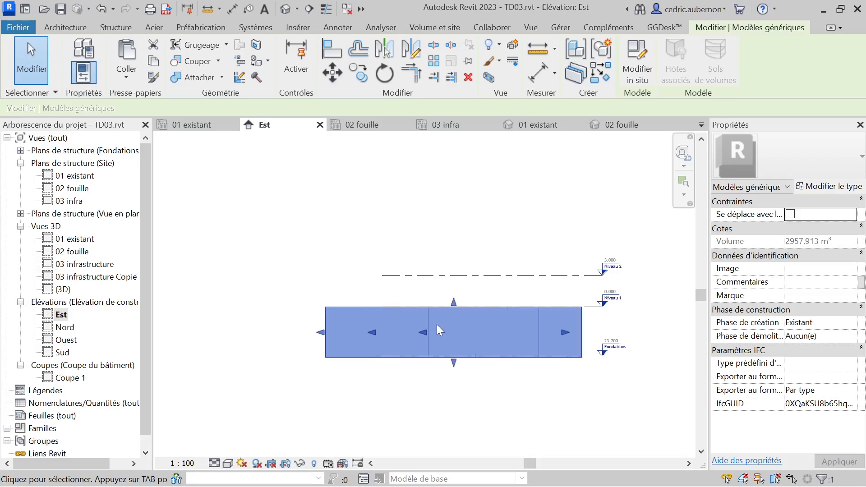
pyautogui.moveTo(454, 362); pyautogui.dragTo(455, 351)
pyautogui.click(450, 374)
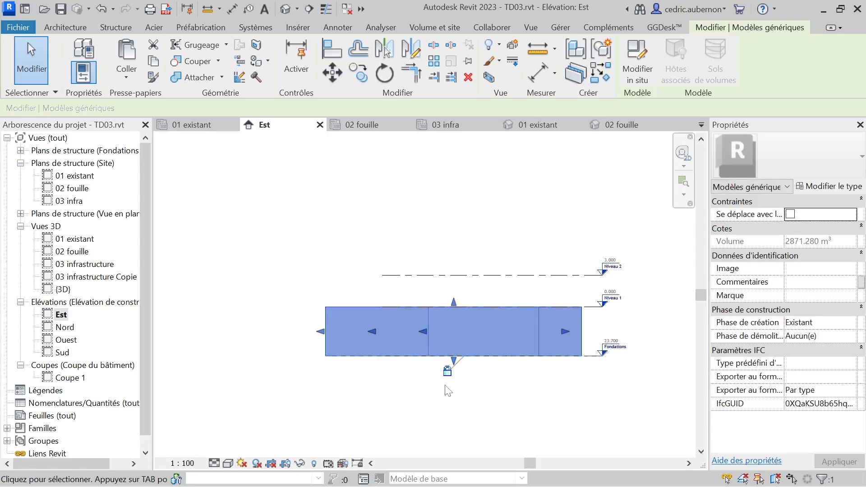
pyautogui.click(446, 386)
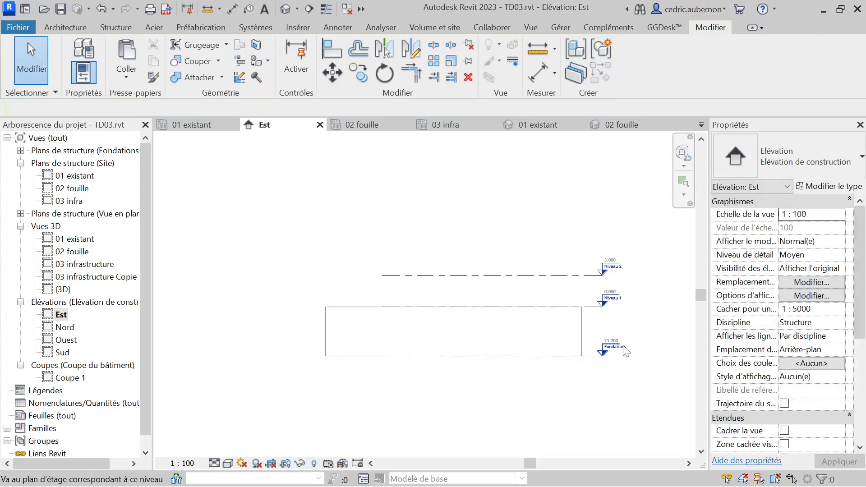
# Check the elevations on the PDF drawing and, back in Revit, specify a shared elevation of 75.78 at Niveau 1
pyautogui.hotkey('alt', 'Tab')
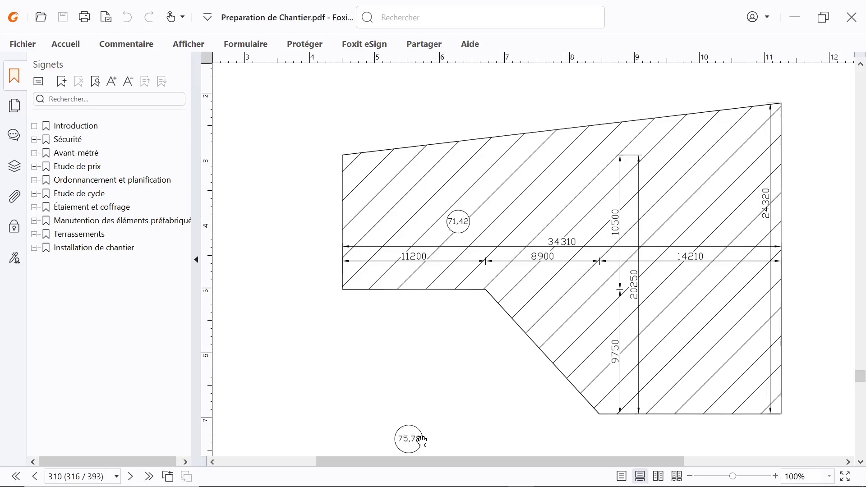
pyautogui.hotkey('alt', 'Tab')
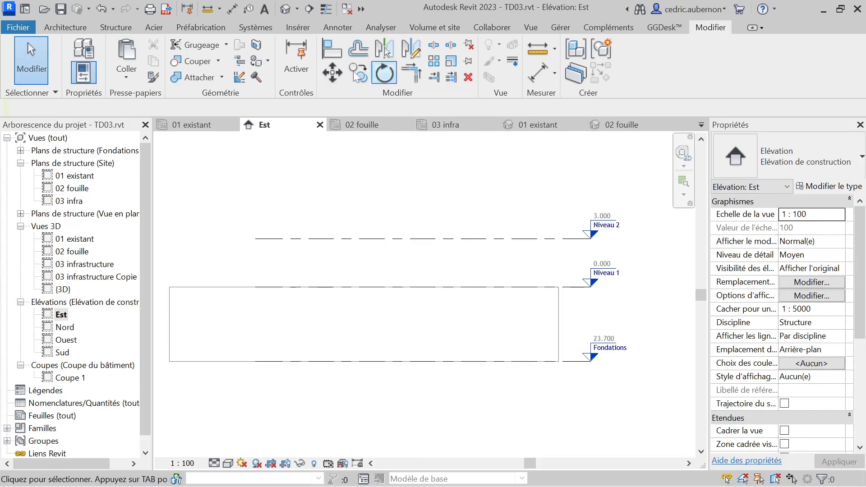
pyautogui.click(556, 29)
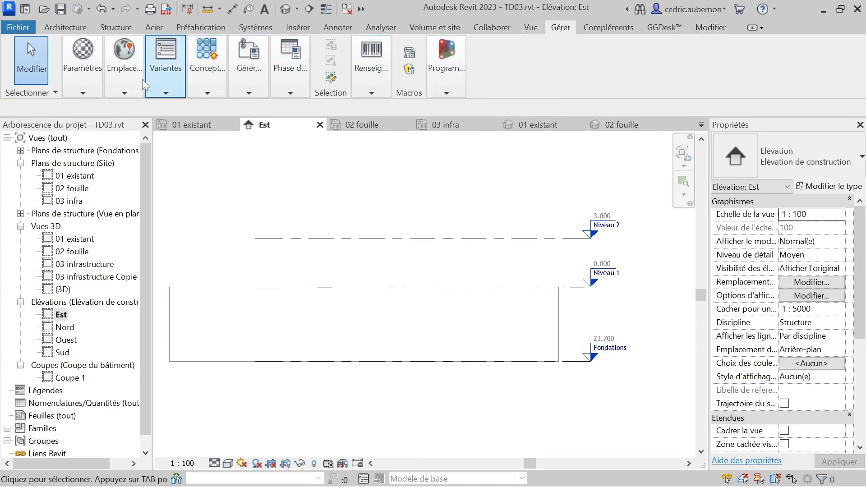
pyautogui.click(113, 84)
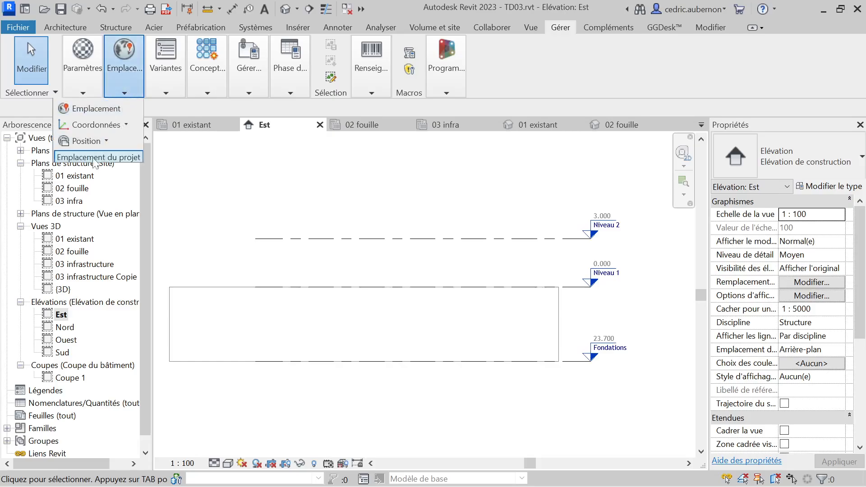
pyautogui.click(109, 127)
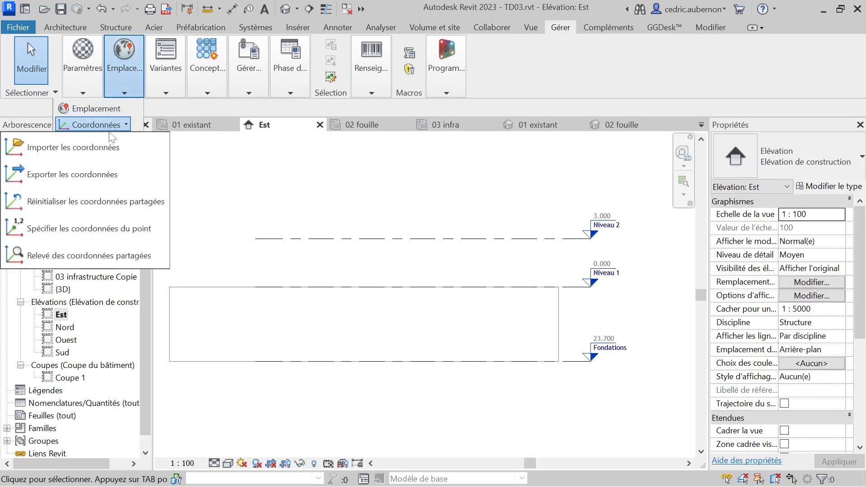
pyautogui.click(93, 235)
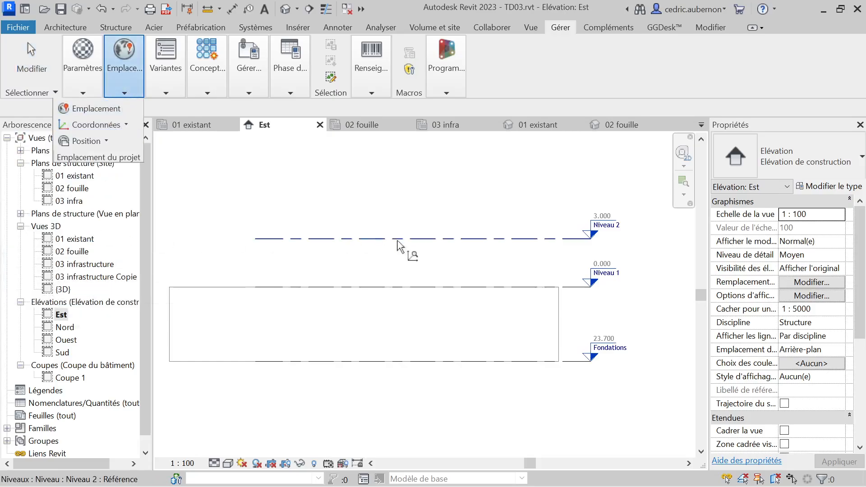
pyautogui.click(568, 289)
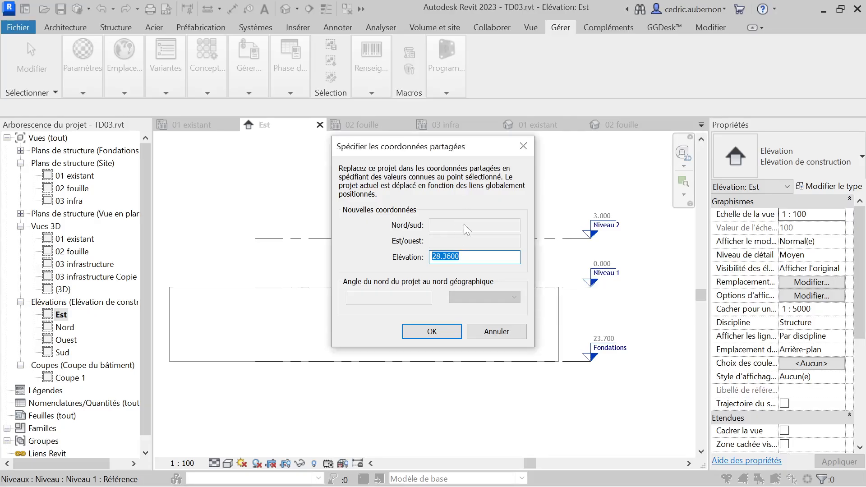
pyautogui.write('75.7800')
pyautogui.click(433, 332)
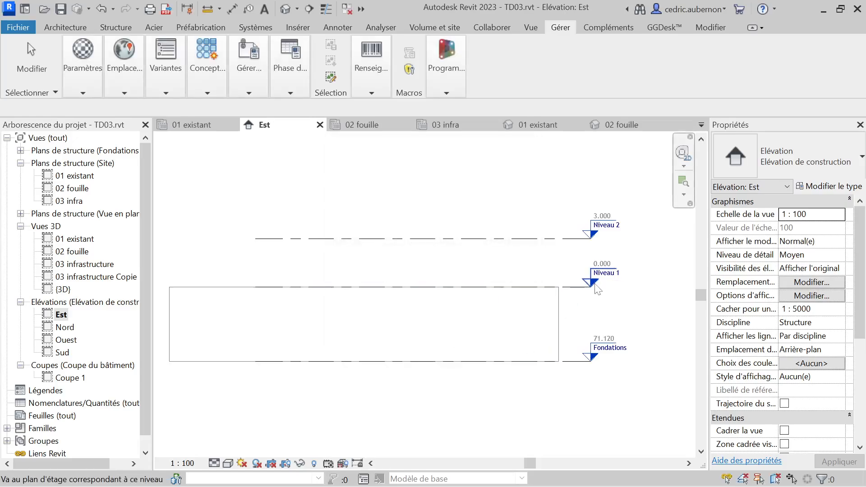
# Change the Niveau 1 level's type from local to ngf
pyautogui.click(576, 288)
pyautogui.click(786, 164)
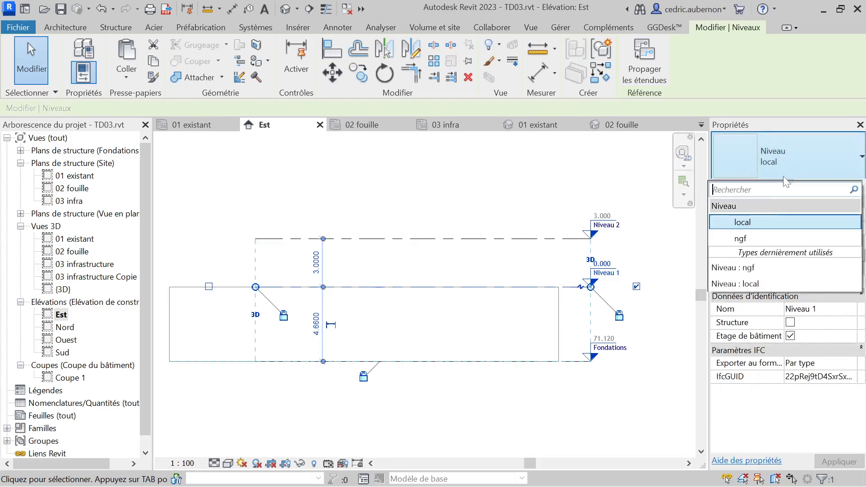
pyautogui.click(762, 239)
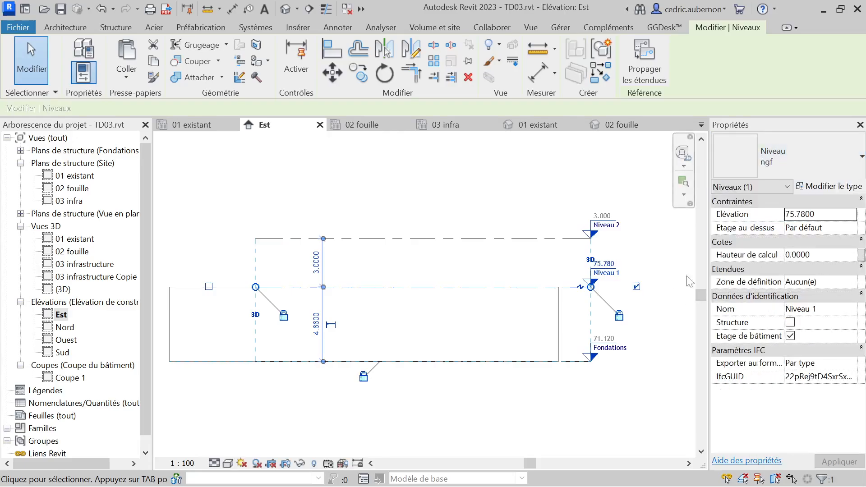
pyautogui.click(787, 158)
pyautogui.click(763, 238)
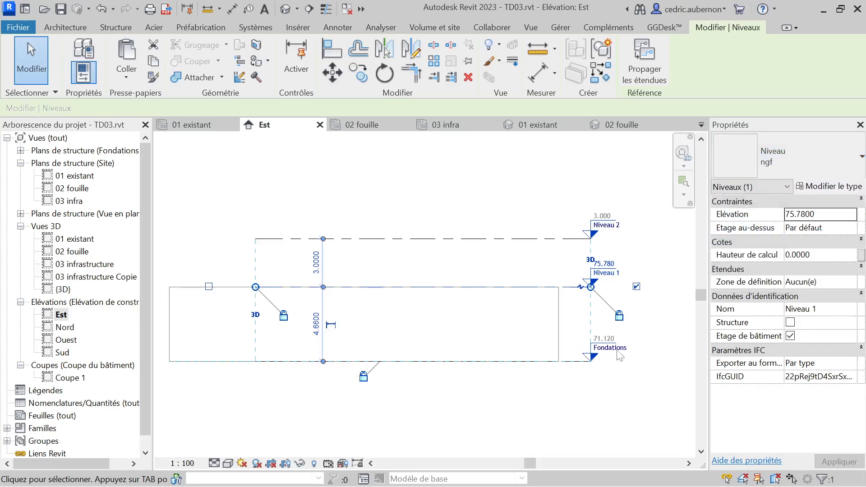
# Recheck the foundation elevation on the PDF drawing and set the Fondations level in Revit to 71.42
pyautogui.click(572, 364)
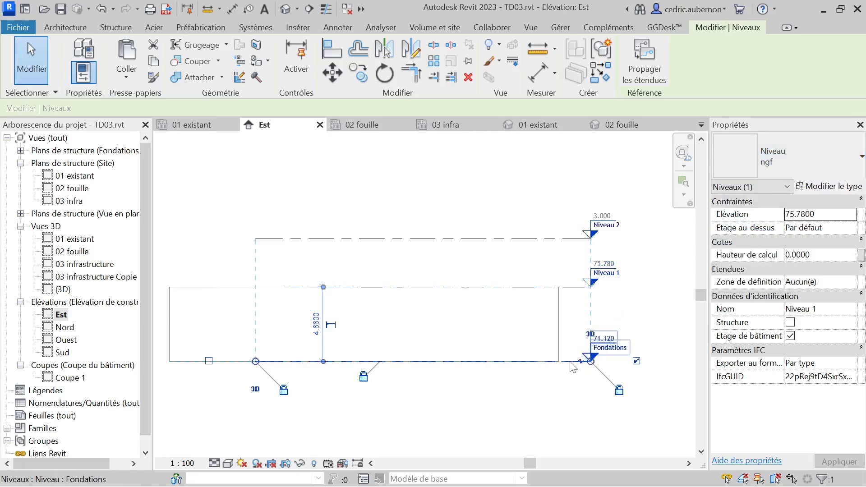
pyautogui.hotkey('alt', 'Tab')
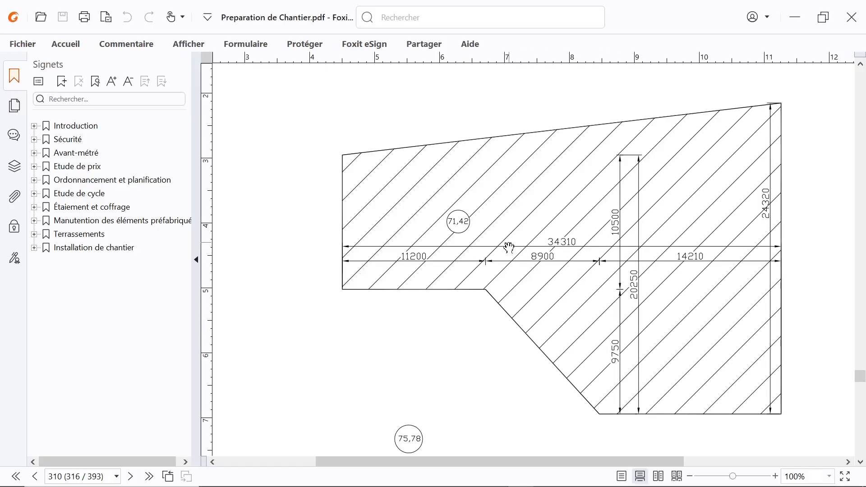
pyautogui.hotkey('alt', 'Tab')
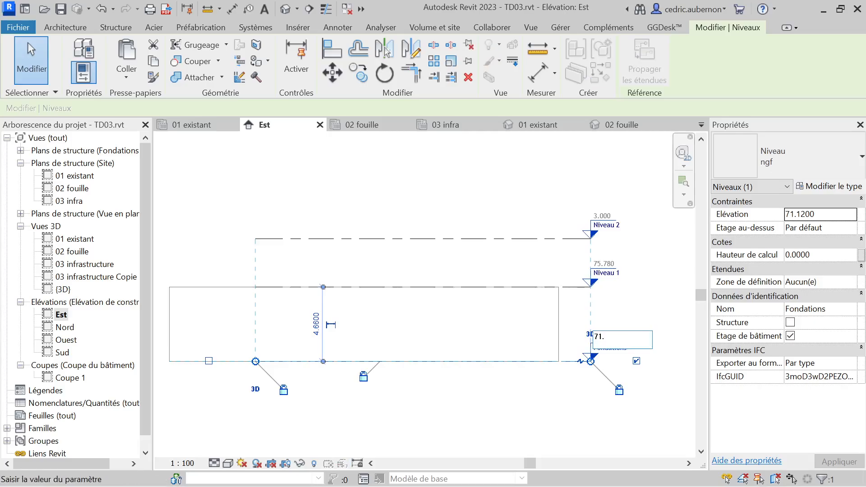
pyautogui.press('Return')
pyautogui.click(356, 311)
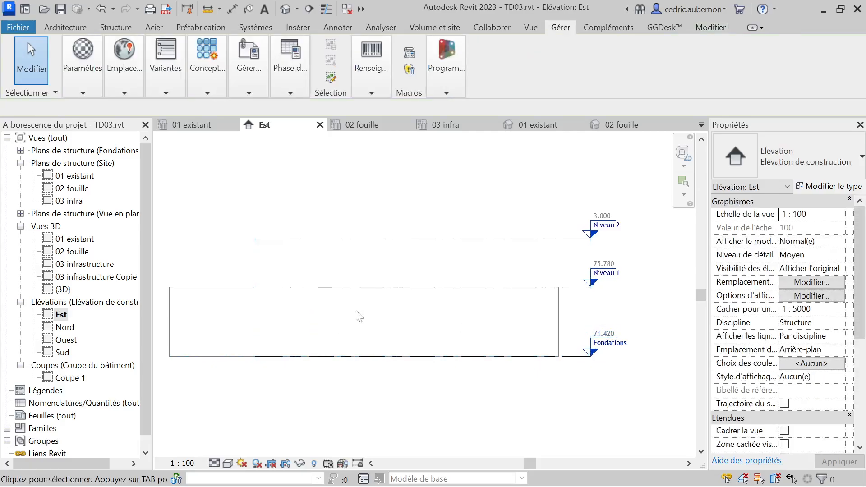
# Check the spacing between the Fondations level and Niveau 1, and the infra extrusion's fit between them
pyautogui.click(577, 358)
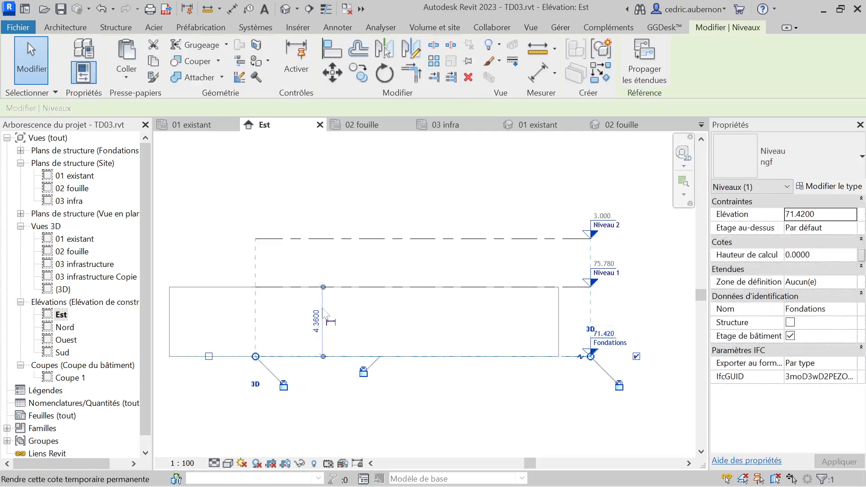
pyautogui.click(332, 321)
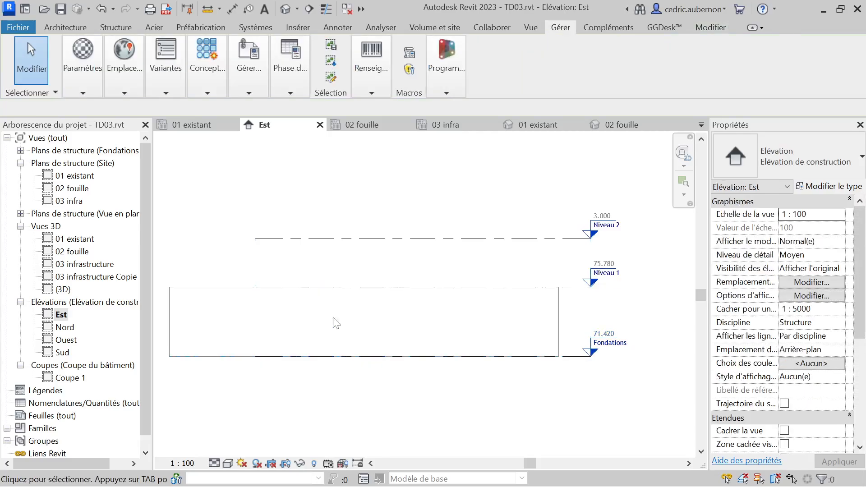
pyautogui.click(558, 332)
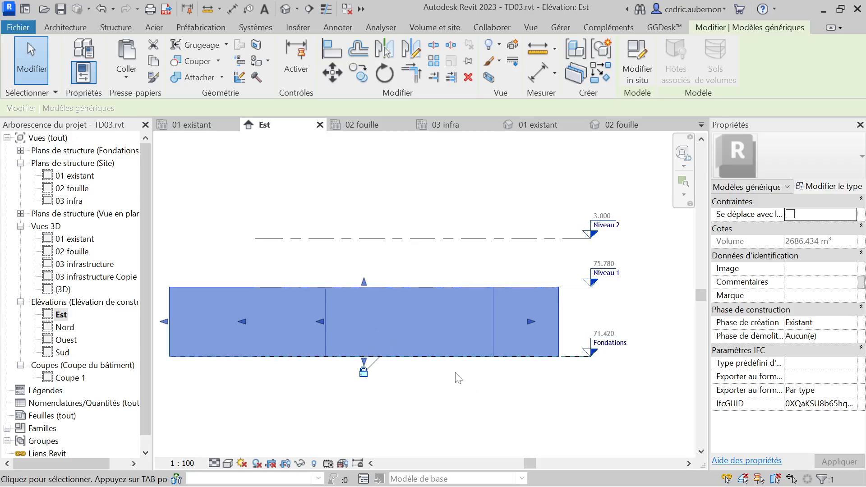
# Open the 01 existant site plan and create model lines around the whole infra outline by picking it with a 1 m outward offset
pyautogui.doubleClick(85, 177)
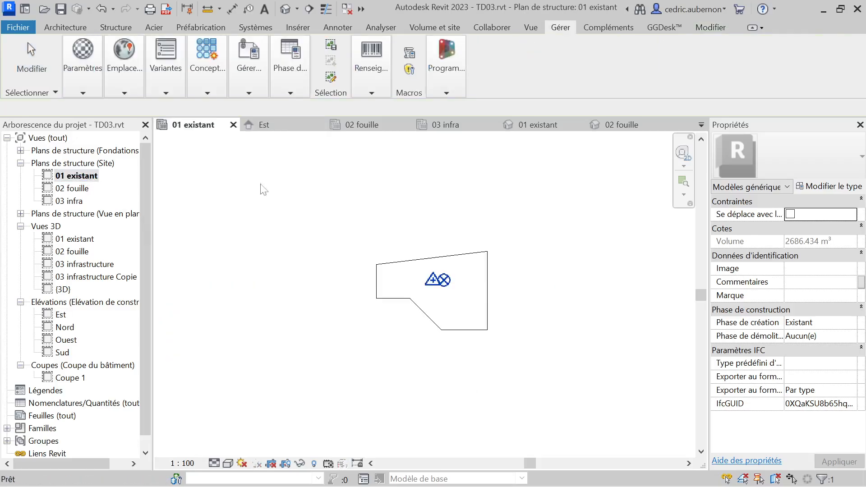
pyautogui.press('Escape')
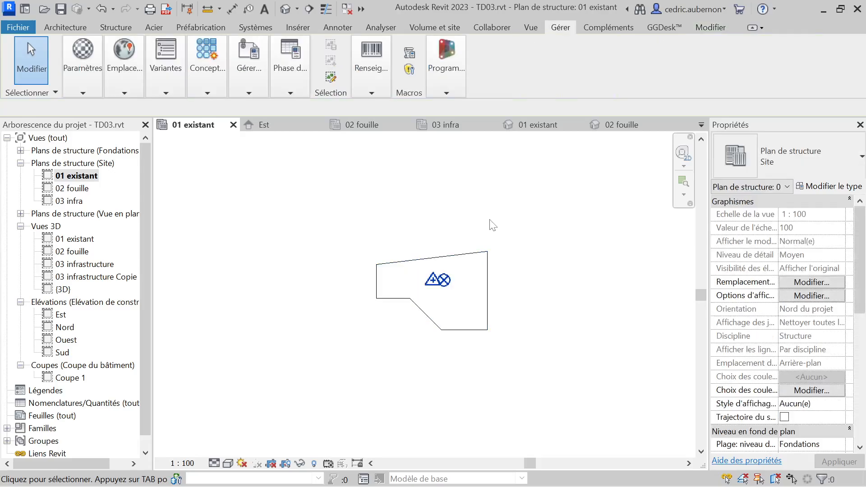
pyautogui.press('alt')
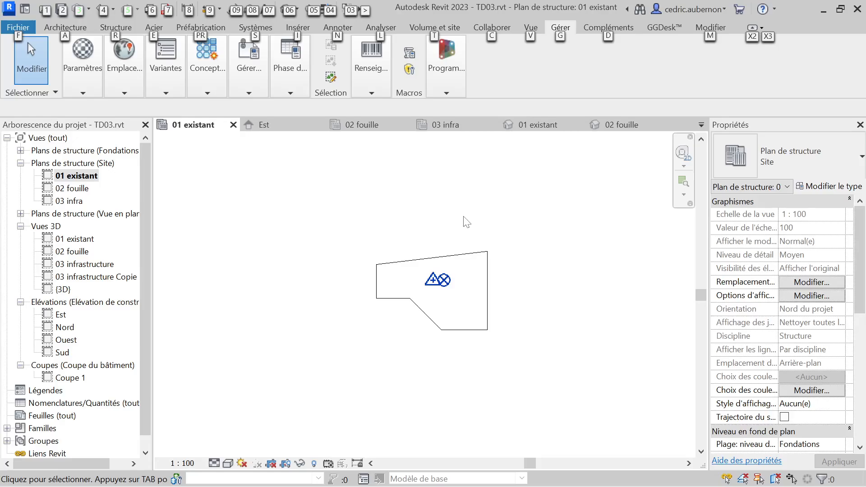
pyautogui.press('alt')
pyautogui.press('l')
pyautogui.press('i')
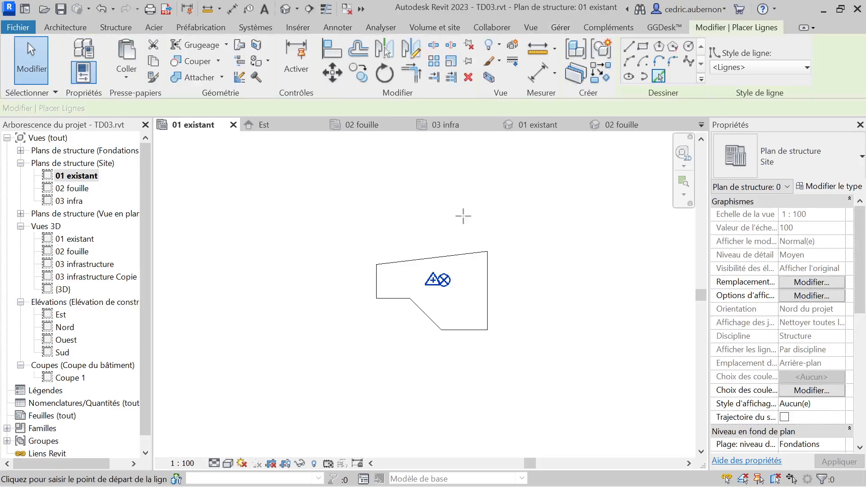
pyautogui.click(660, 77)
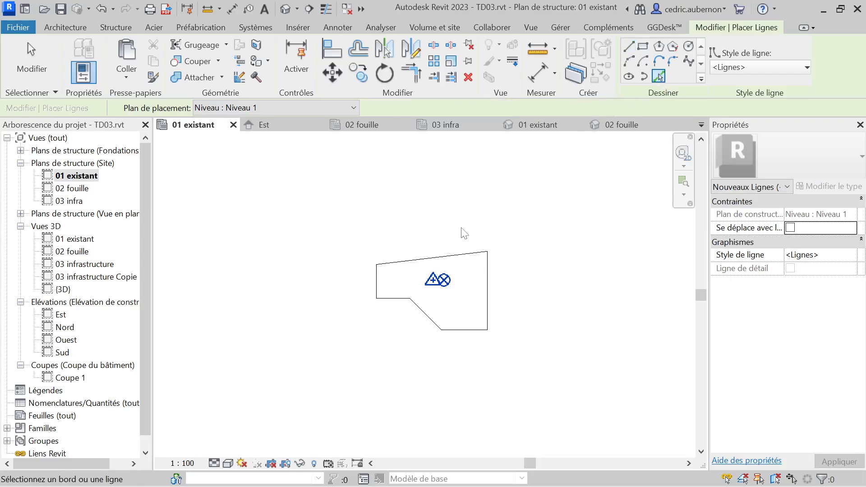
pyautogui.click(440, 107)
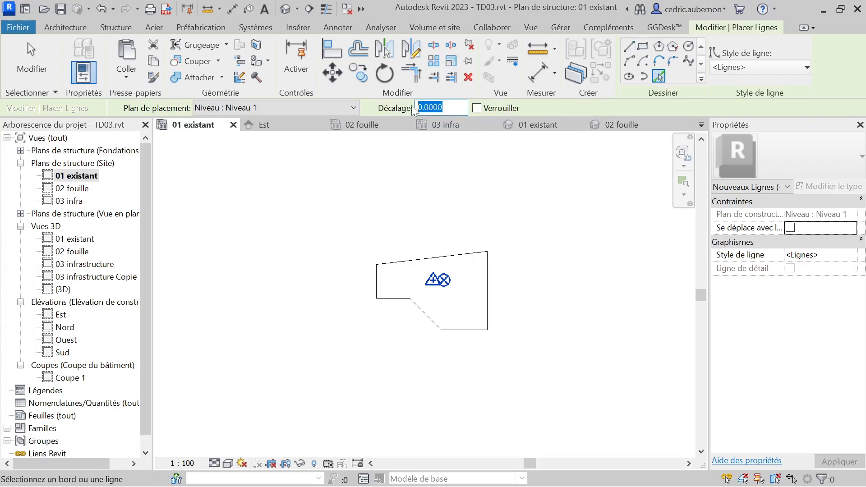
pyautogui.write('&')
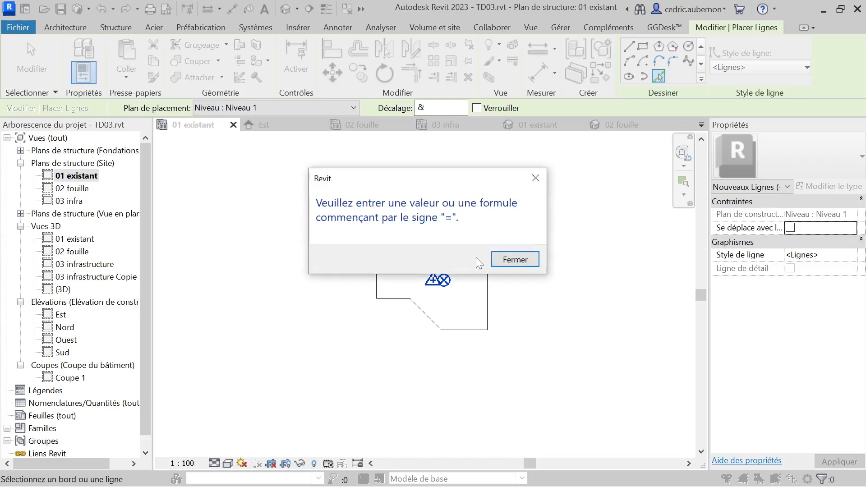
pyautogui.click(514, 259)
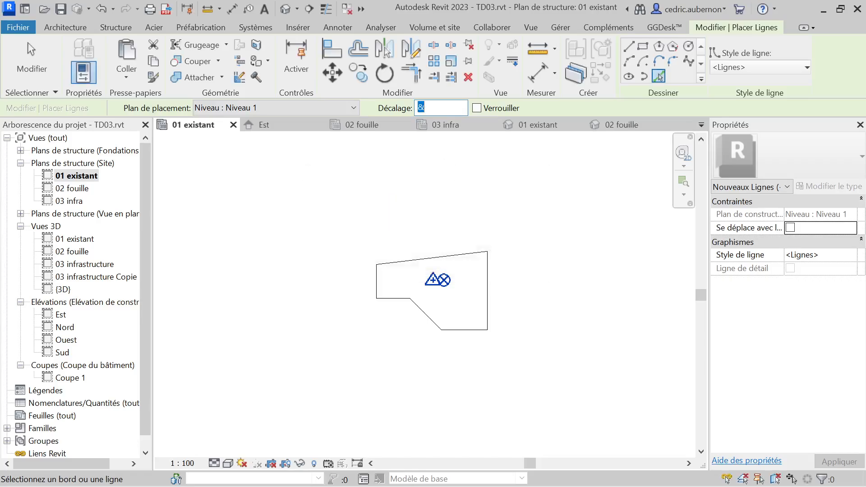
pyautogui.write('1')
pyautogui.press('Tab')
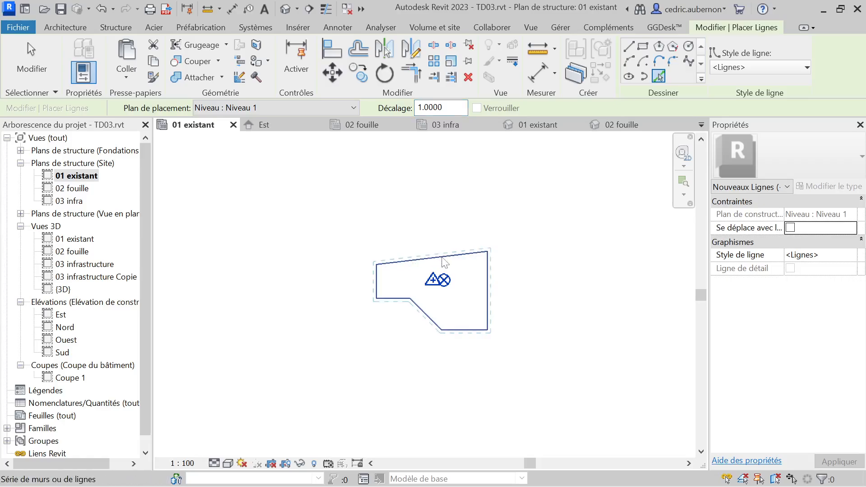
pyautogui.click(444, 262)
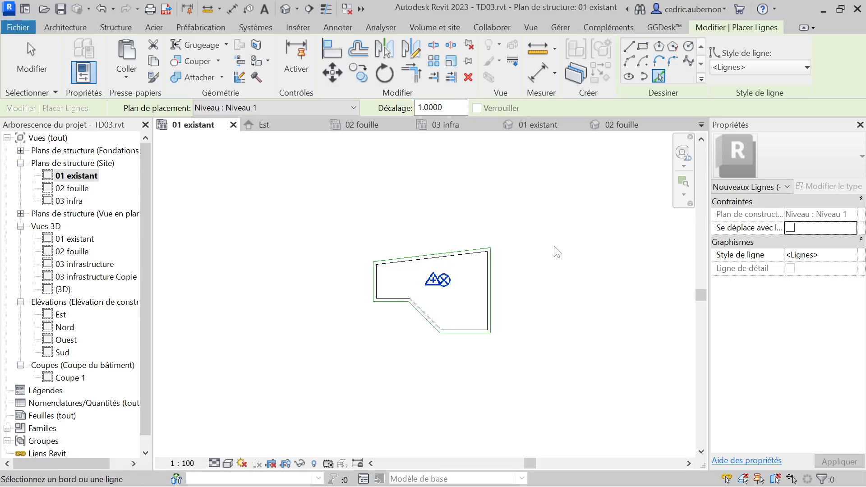
# Review the dimensioned plan and its elevations in the Preparation de Chantier PDF
pyautogui.hotkey('alt', 'Tab')
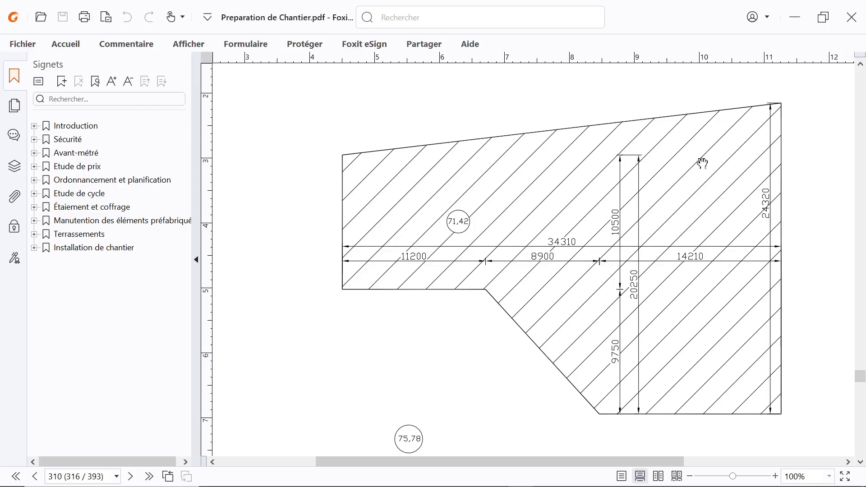
pyautogui.scroll(-1, 452, 282)
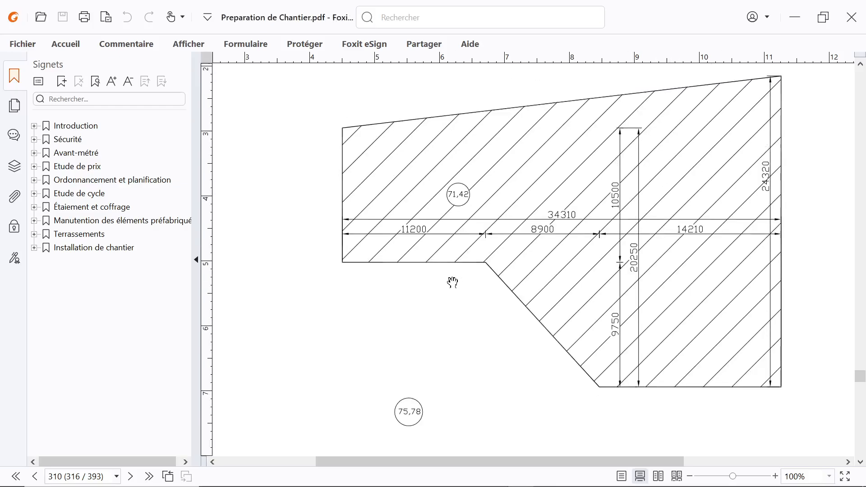
pyautogui.scroll(1, 451, 282)
pyautogui.scroll(-1, 451, 282)
# Browse the BTS BÂTIMENT folder in File Explorer, recheck the PDF drawing and return to Revit
pyautogui.hotkey('alt', 'Tab')
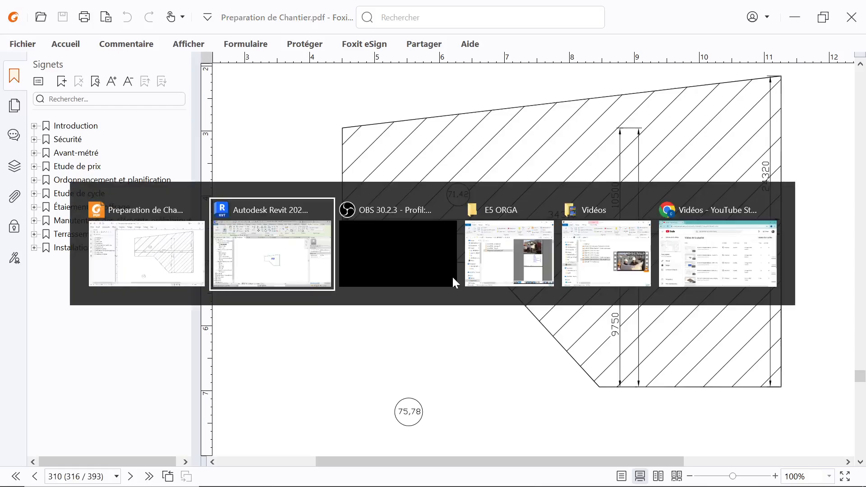
pyautogui.hotkey('alt', 'Tab')
pyautogui.hotkey('alt', 'Tab')
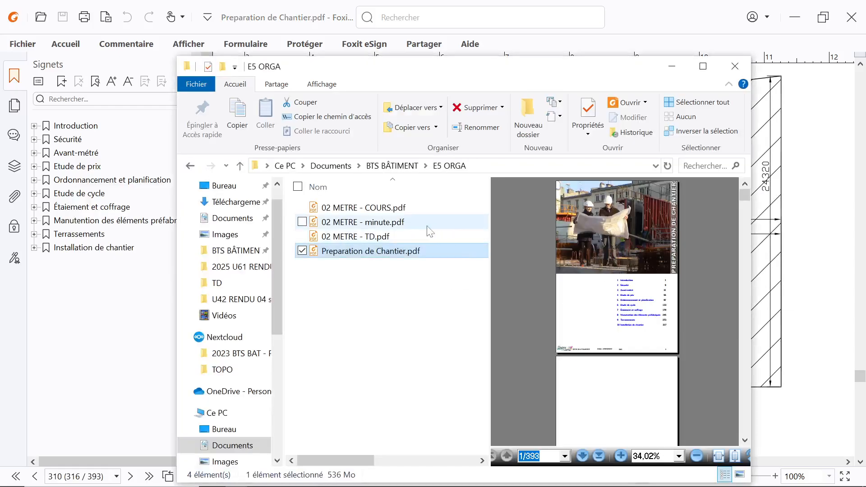
pyautogui.click(392, 165)
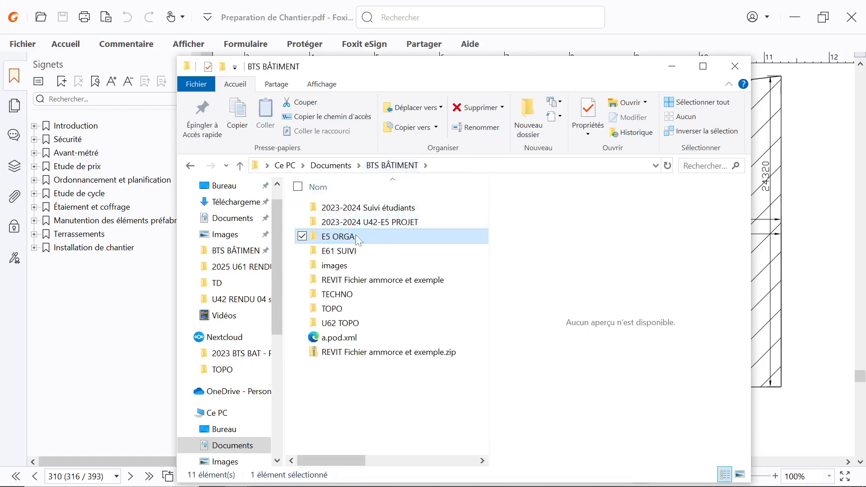
pyautogui.hotkey('alt', 'Tab')
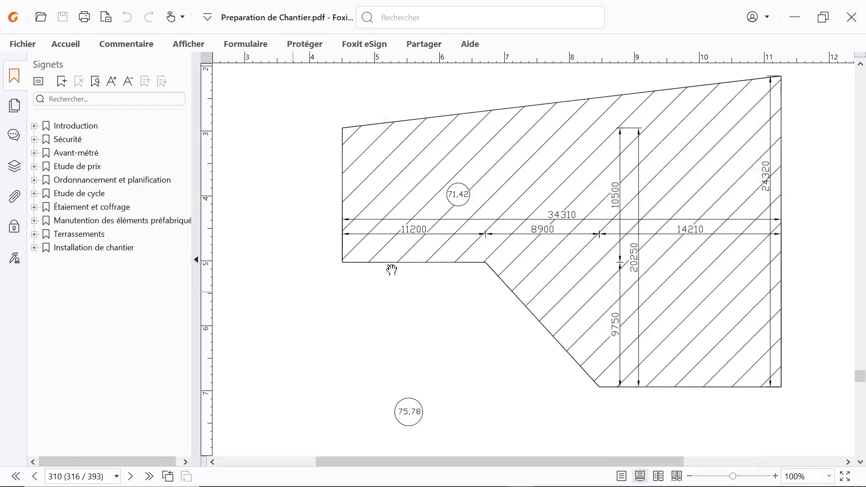
pyautogui.hotkey('alt', 'Tab')
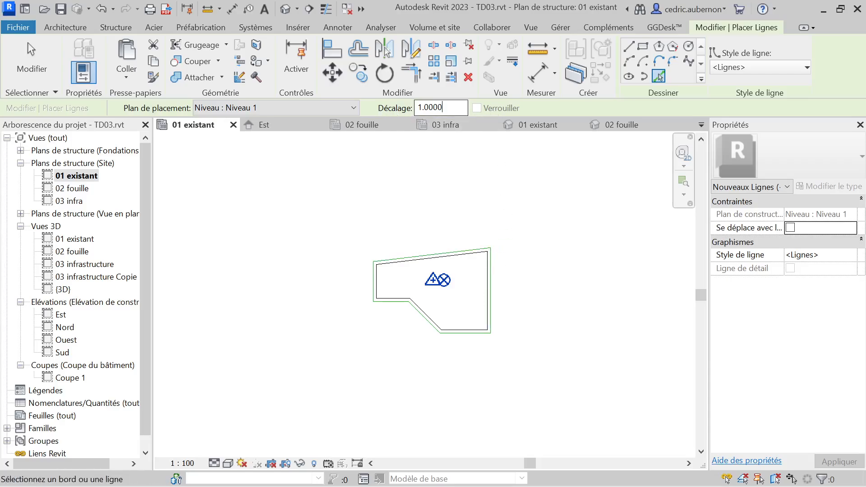
# Create a second model-line outline offset 6.54 m outward from the whole 1 m excavation outline
pyautogui.moveTo(443, 107); pyautogui.dragTo(418, 107)
pyautogui.write('6')
pyautogui.press('Tab')
pyautogui.click(447, 255)
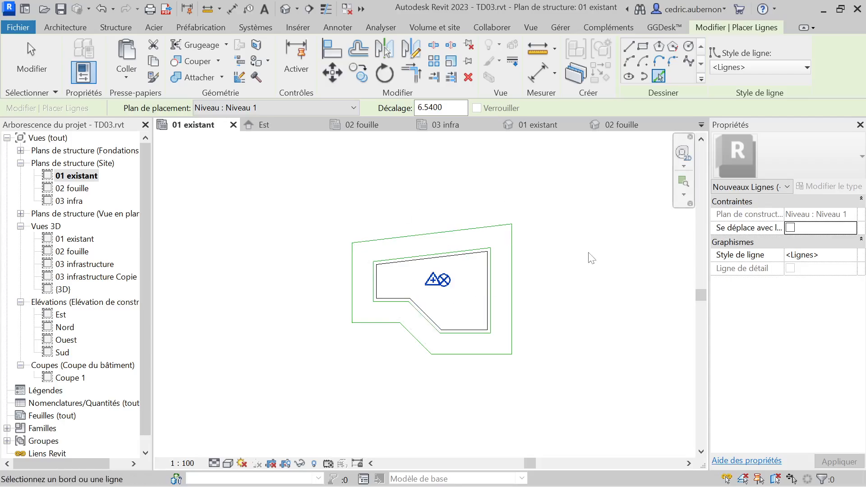
pyautogui.press('Escape')
pyautogui.press('Escape')
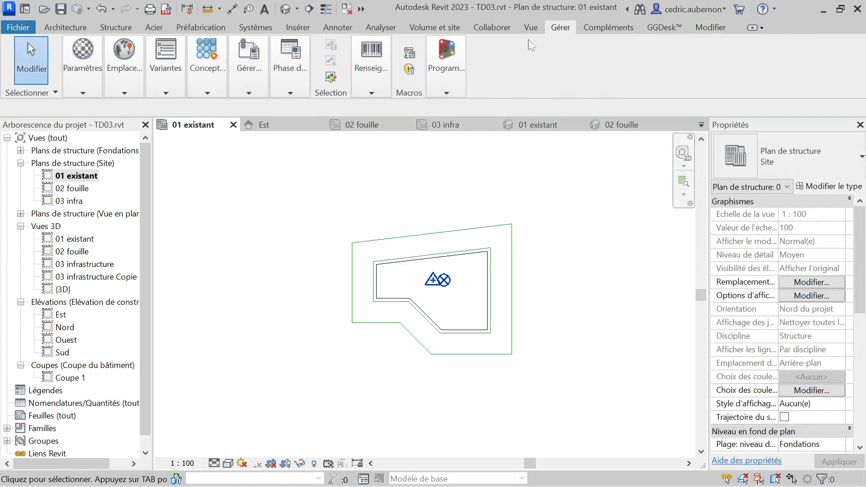
# Create a four-point topographic surface at absolute elevation 0, with its corners well outside the outer excavation outline
pyautogui.click(442, 23)
pyautogui.click(451, 50)
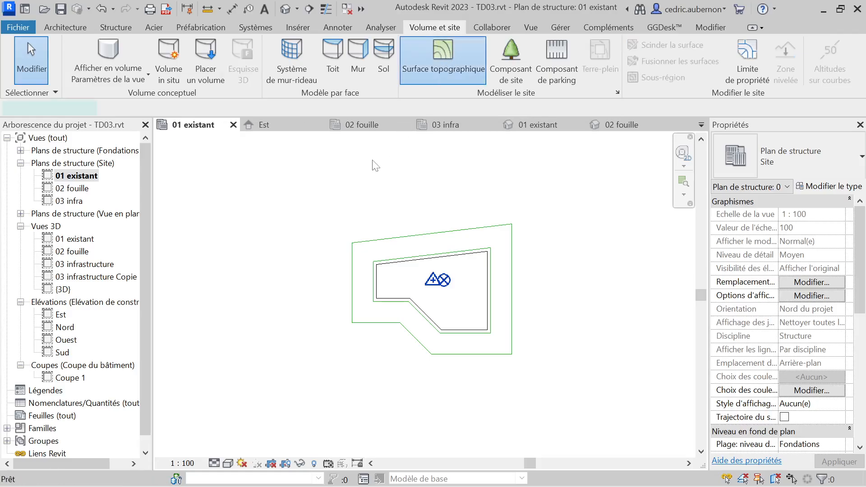
pyautogui.moveTo(213, 108); pyautogui.dragTo(193, 108)
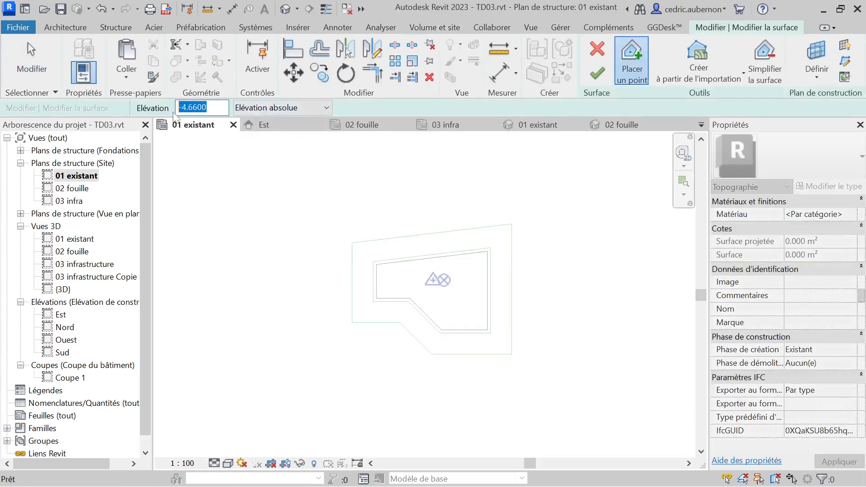
pyautogui.write('0')
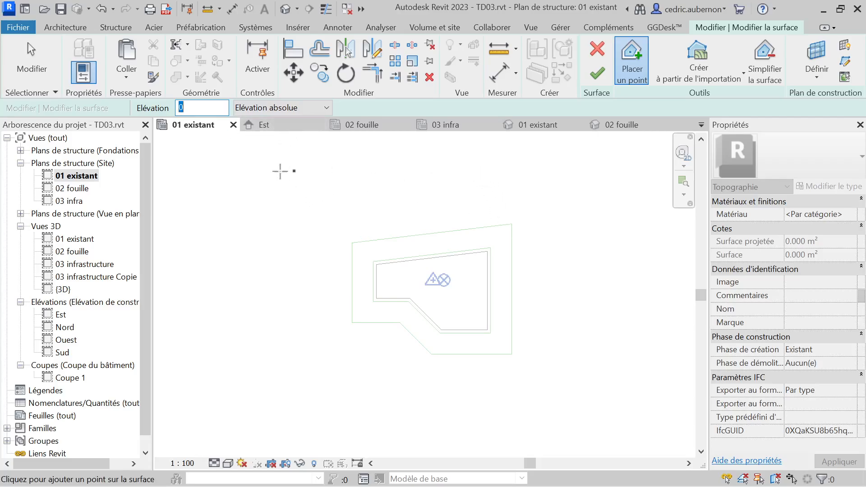
pyautogui.click(295, 176)
pyautogui.click(292, 233)
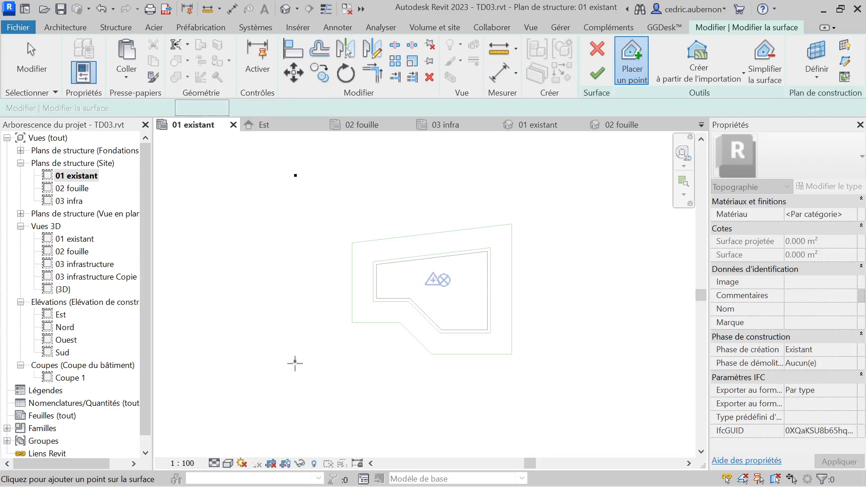
pyautogui.click(393, 345)
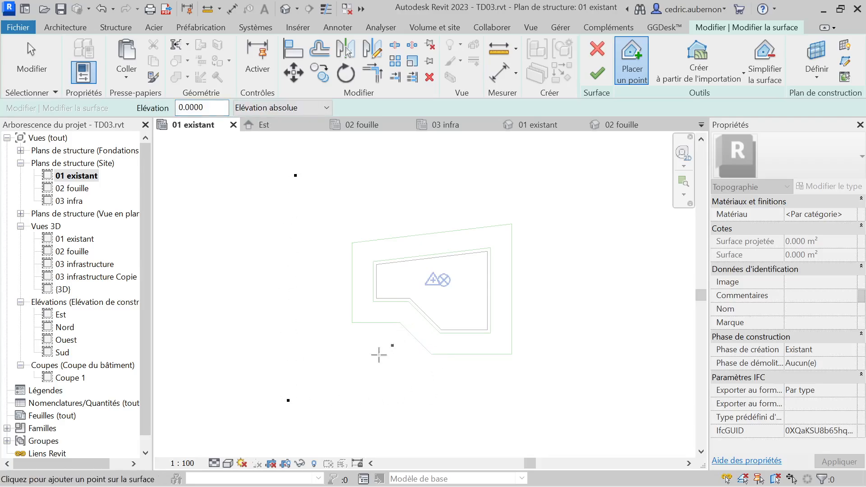
pyautogui.click(562, 409)
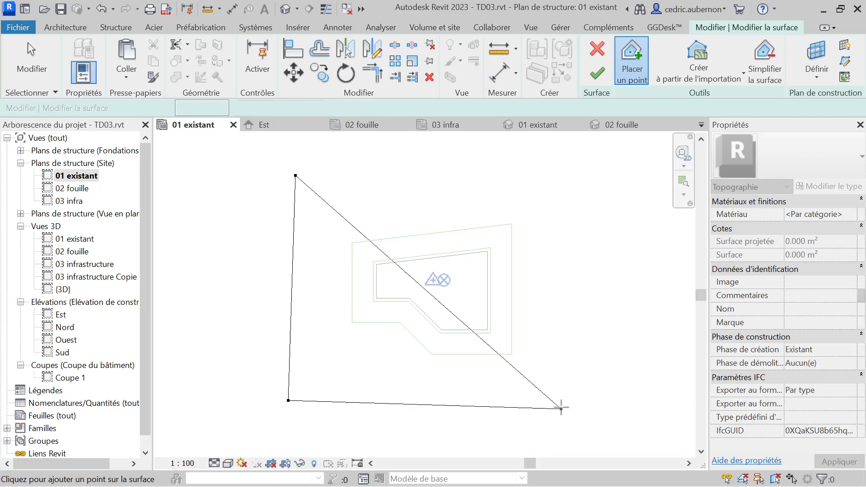
pyautogui.click(562, 172)
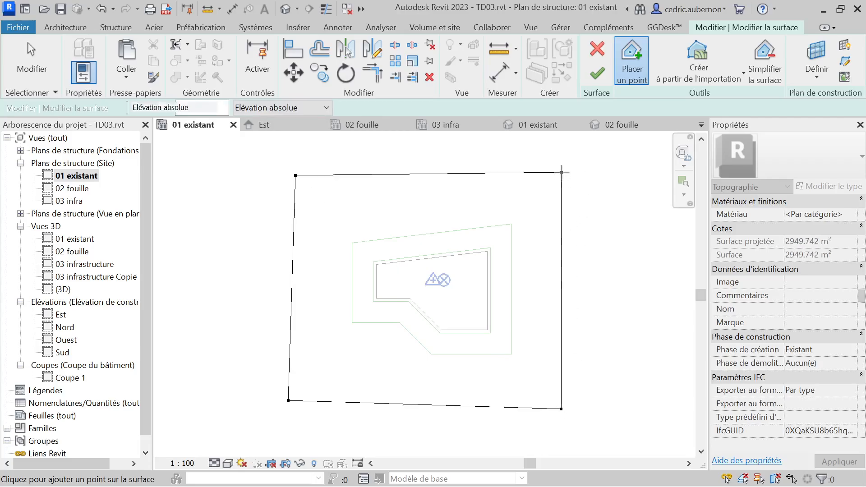
pyautogui.click(597, 73)
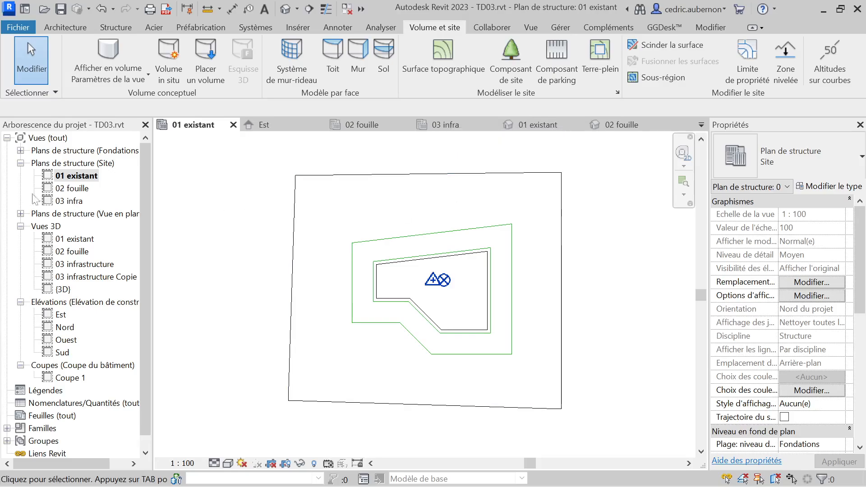
# Set the creation phase of the infra generic model to infrastructure
pyautogui.click(447, 264)
pyautogui.click(841, 326)
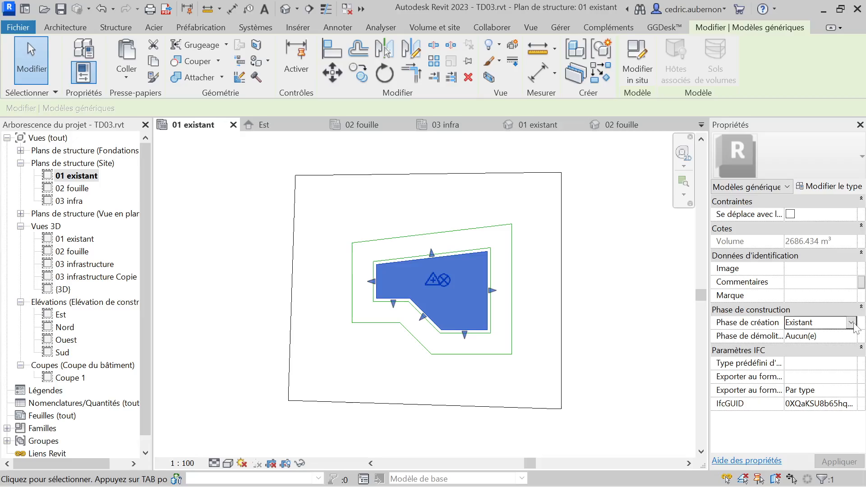
pyautogui.click(851, 323)
pyautogui.click(808, 359)
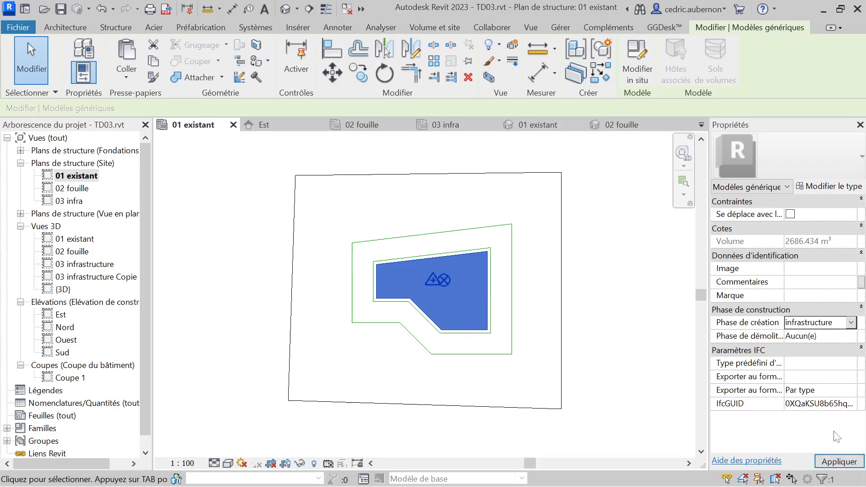
pyautogui.click(833, 462)
# Set the demolition phase of the topographic surface to fouille
pyautogui.click(561, 300)
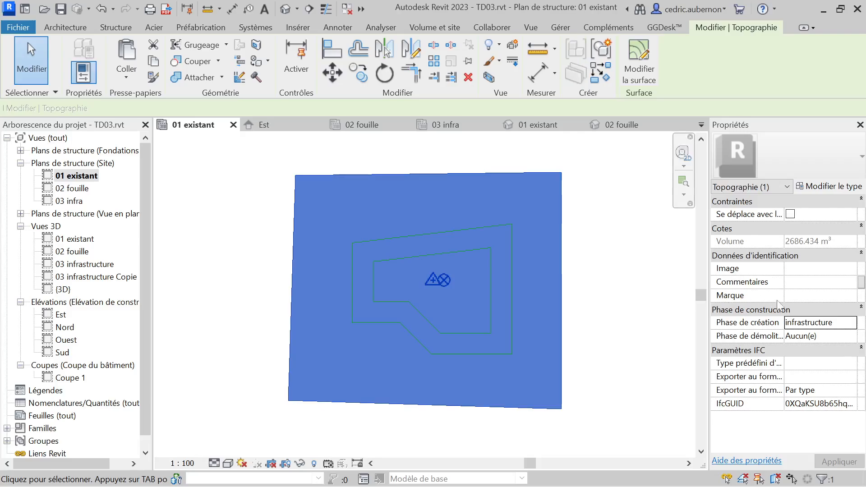
pyautogui.click(851, 363)
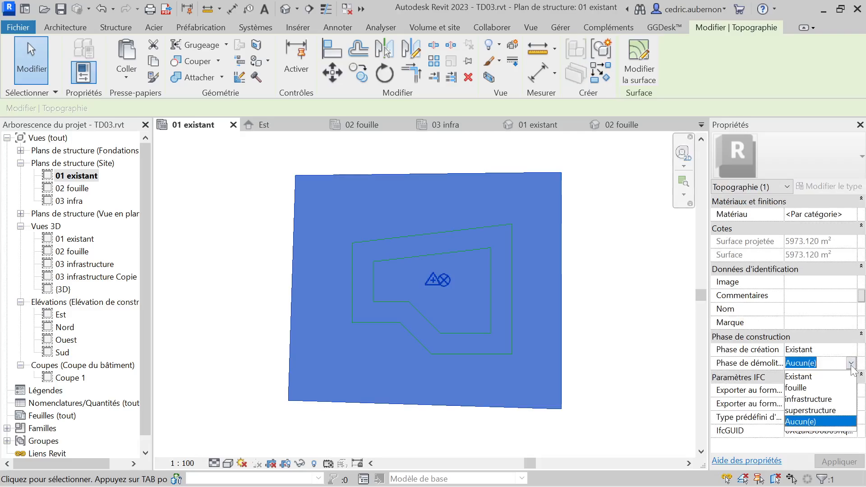
pyautogui.click(826, 390)
pyautogui.click(833, 462)
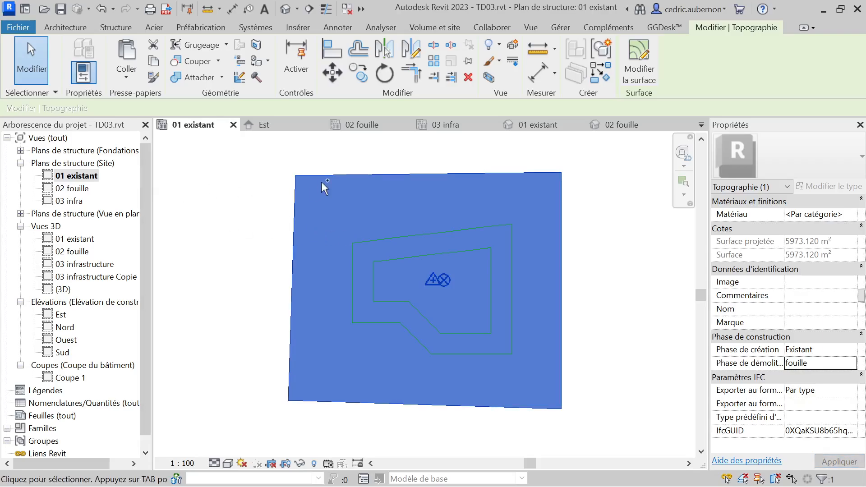
# Paste a copy of the topographic surface into the 02 fouille site plan, aligned to the current view
pyautogui.doubleClick(68, 188)
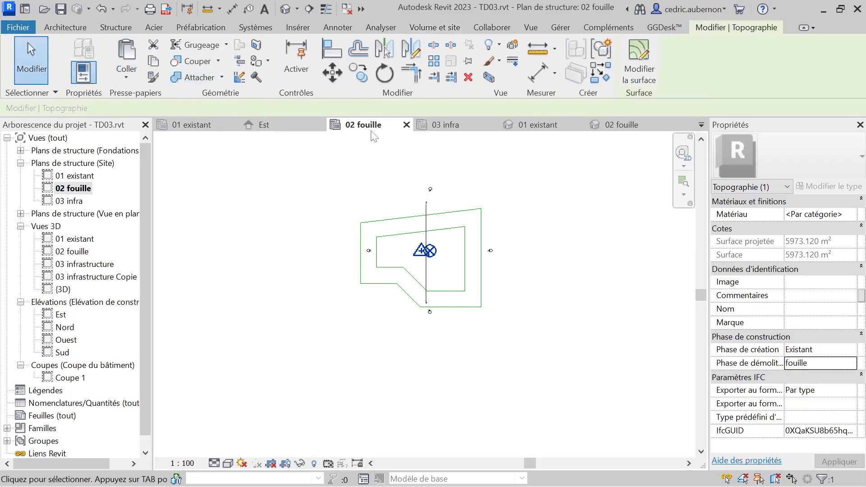
pyautogui.click(129, 79)
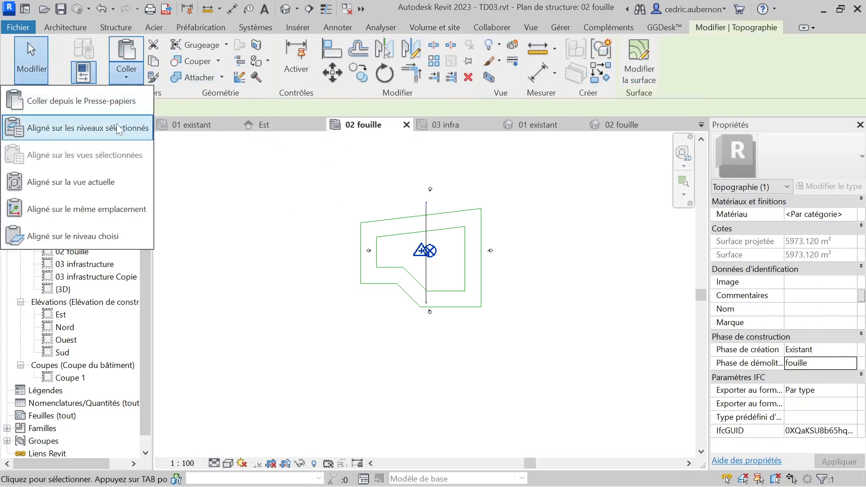
pyautogui.click(71, 182)
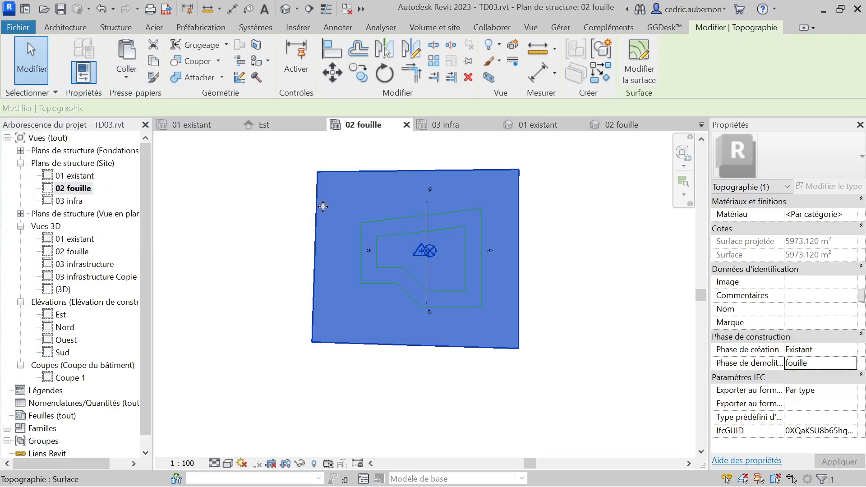
pyautogui.press('Escape')
# Lengthen the building section line at both ends and enlarge its view extents beyond the outer excavation outline
pyautogui.click(426, 284)
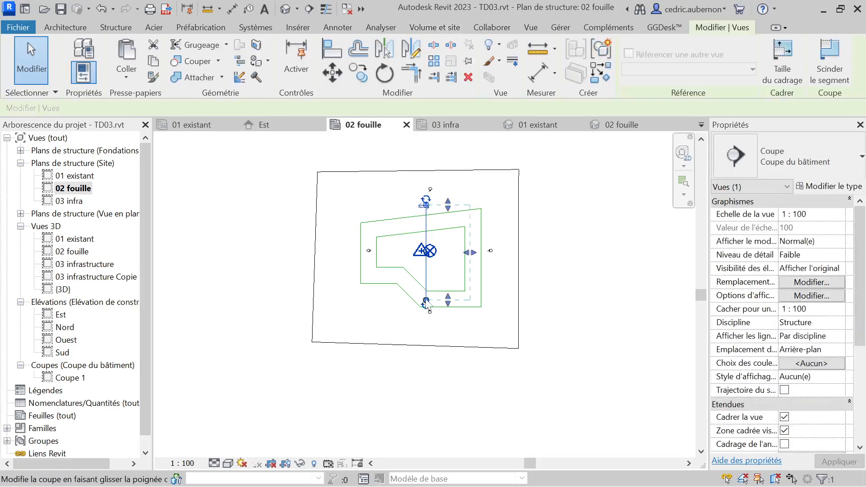
pyautogui.moveTo(426, 303); pyautogui.dragTo(426, 333)
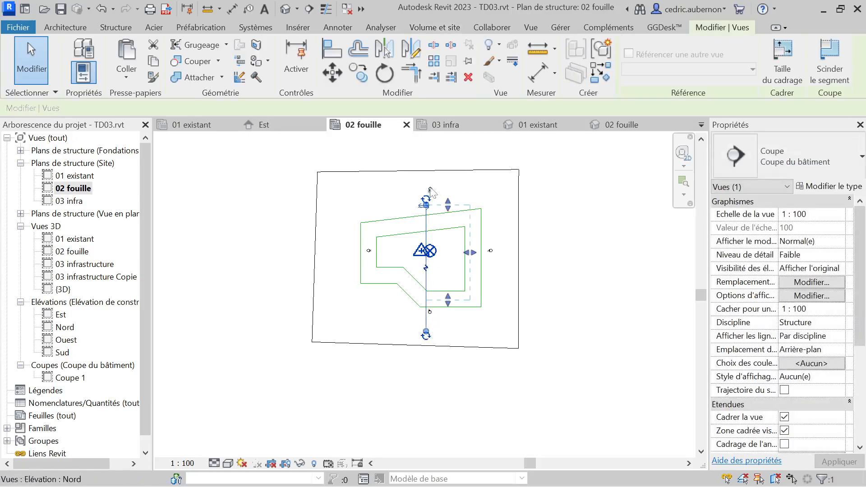
pyautogui.moveTo(426, 204); pyautogui.dragTo(425, 185)
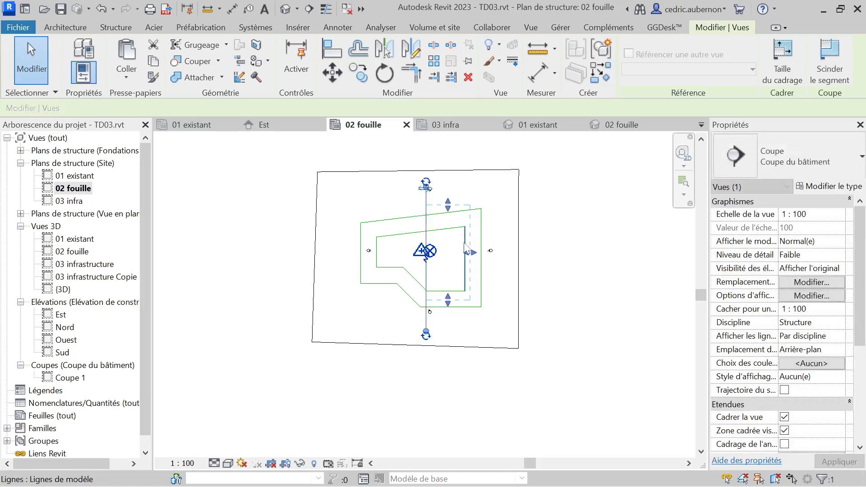
pyautogui.moveTo(448, 301); pyautogui.dragTo(447, 323)
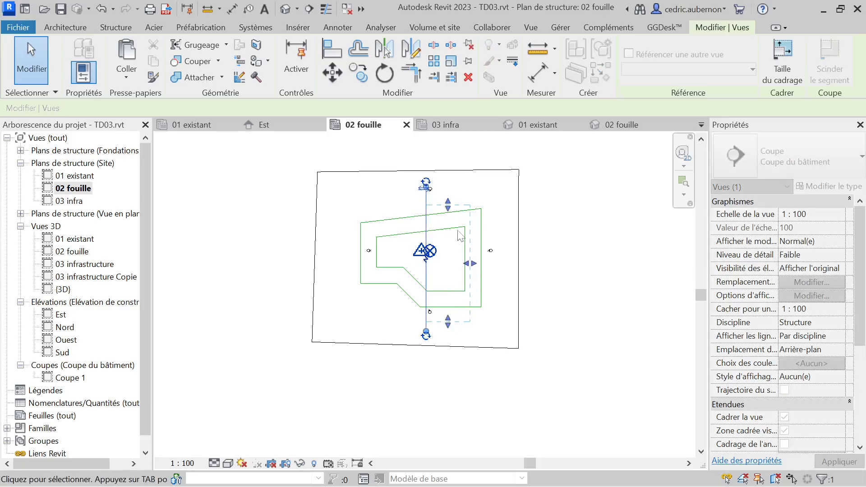
pyautogui.moveTo(448, 202); pyautogui.dragTo(448, 193)
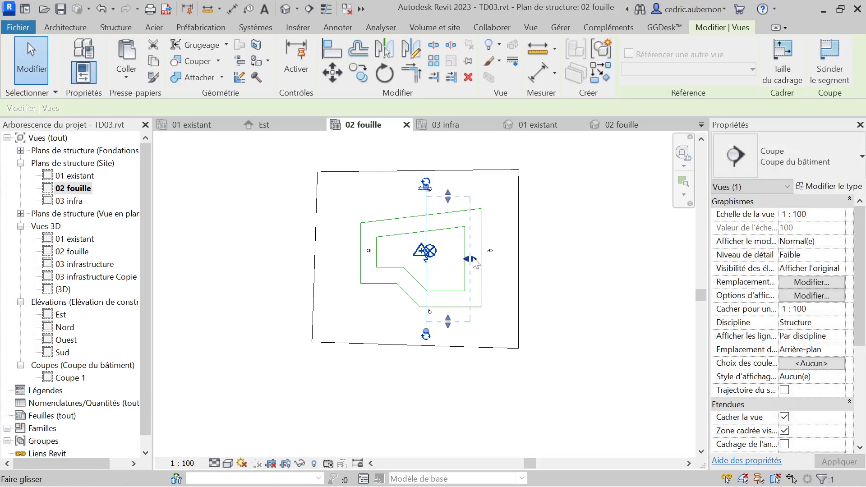
pyautogui.moveTo(471, 258)
pyautogui.mouseDown()
pyautogui.moveTo(487, 256)
pyautogui.moveTo(474, 258)
pyautogui.mouseUp()
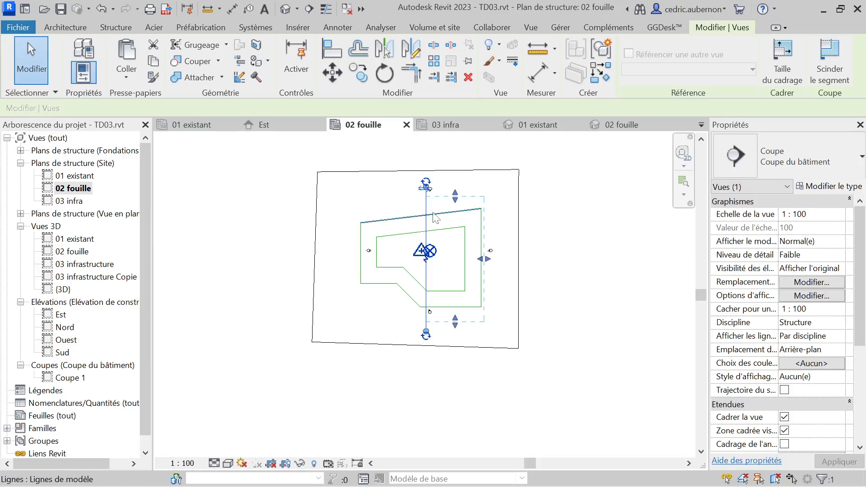
# Nudge the section line slightly east and extend its view depth farther east
pyautogui.hotkey('shift', 'Right')
pyautogui.hotkey('shift', 'Left')
pyautogui.press('Right')
pyautogui.press('Right')
pyautogui.press('Right')
pyautogui.press('Right')
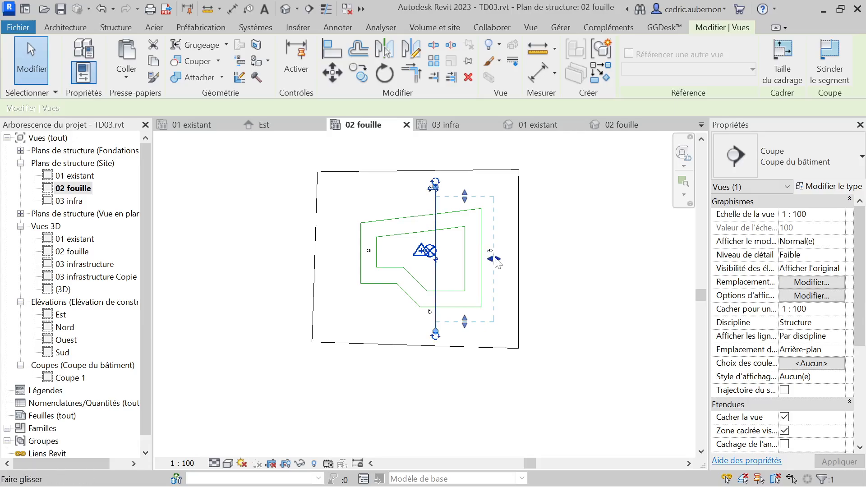
pyautogui.moveTo(496, 259)
pyautogui.mouseDown()
pyautogui.moveTo(423, 266)
pyautogui.moveTo(506, 259)
pyautogui.mouseUp()
# Flip the section to look west and extend its view depth past the outer excavation outline
pyautogui.click(433, 194)
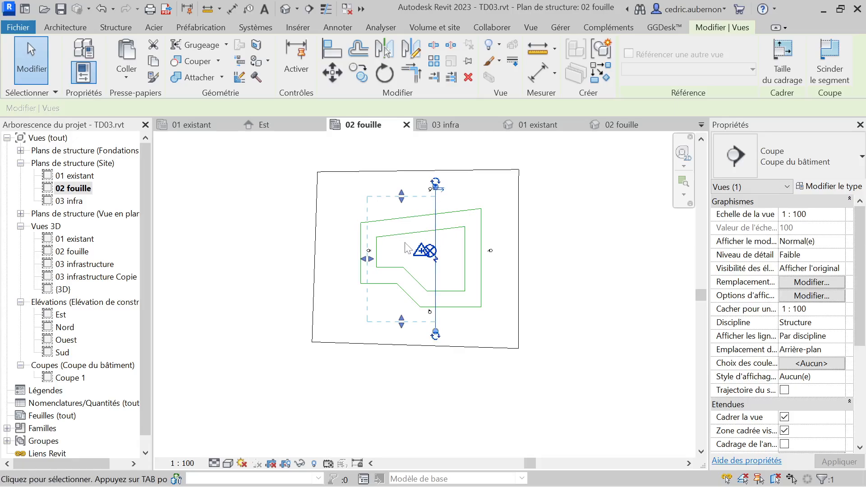
pyautogui.moveTo(367, 260); pyautogui.dragTo(348, 259)
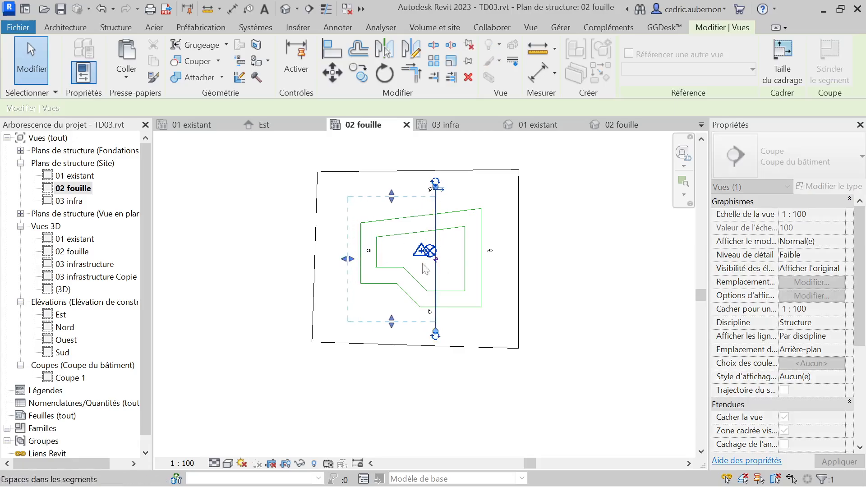
pyautogui.click(510, 259)
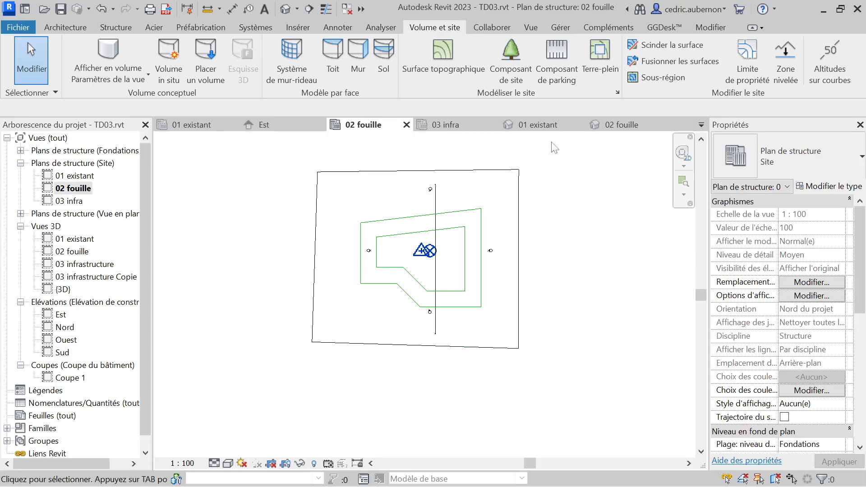
# Split the copied topographic surface along the whole outer excavation outline with zero offset
pyautogui.click(676, 46)
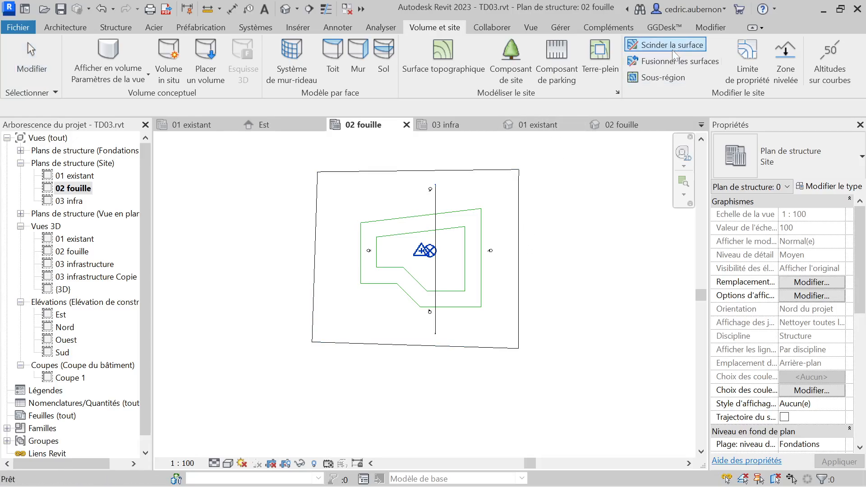
pyautogui.click(454, 178)
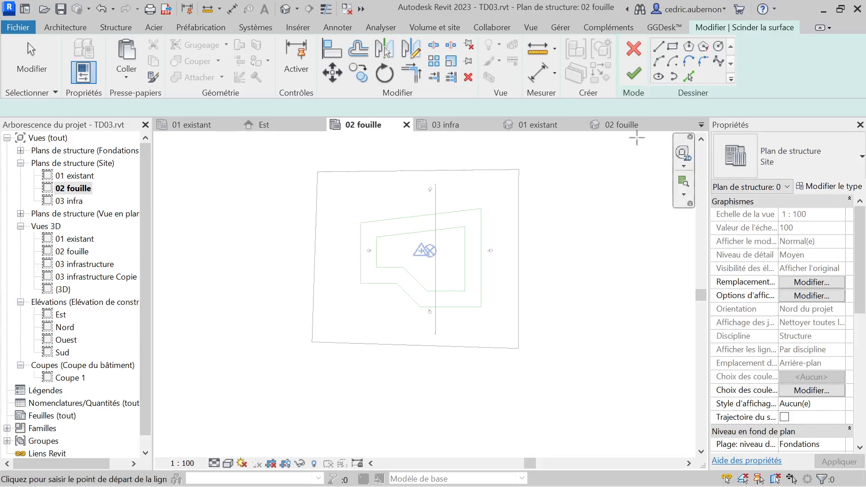
pyautogui.click(689, 79)
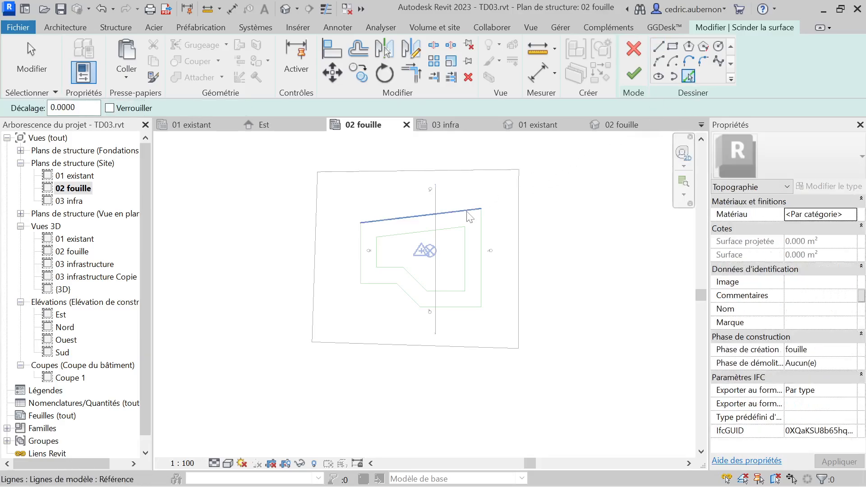
pyautogui.press('Tab')
pyautogui.click(468, 212)
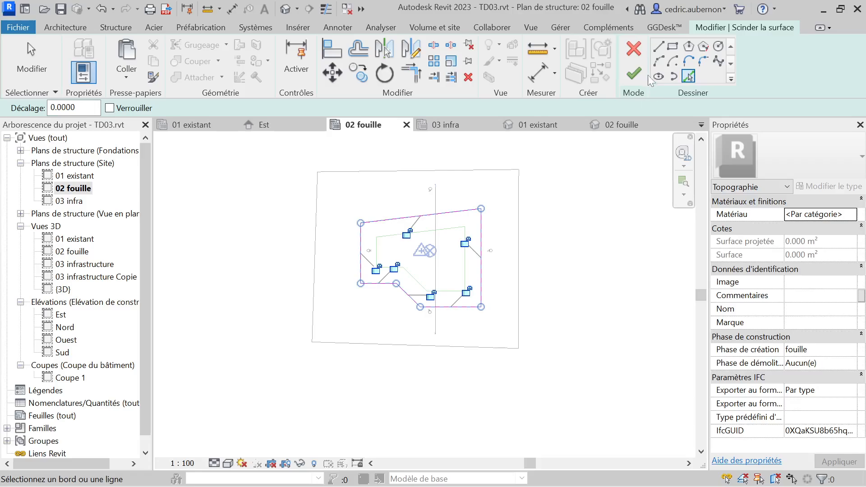
pyautogui.click(634, 73)
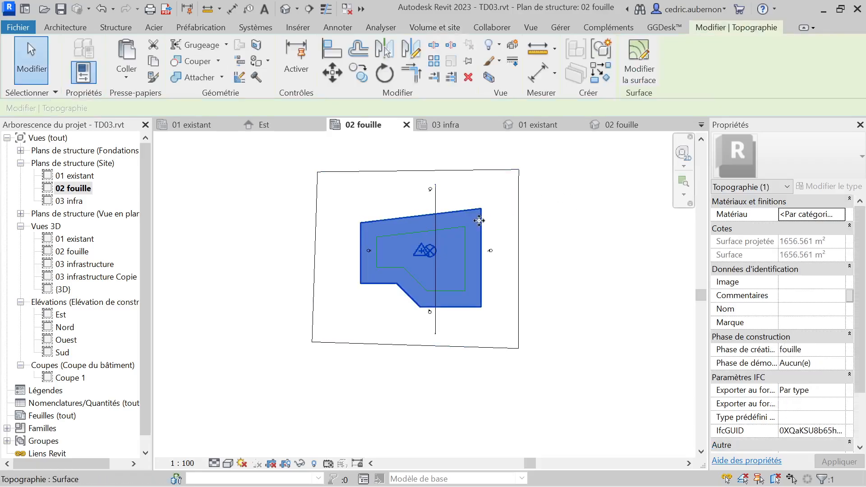
# Open the excavation surface for editing and delete the extra points along its north and south edges
pyautogui.click(637, 61)
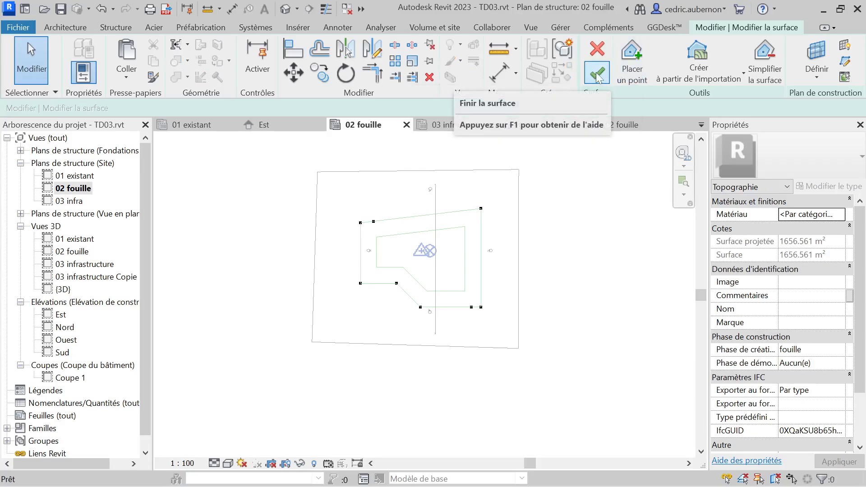
pyautogui.click(374, 222)
pyautogui.press('Delete')
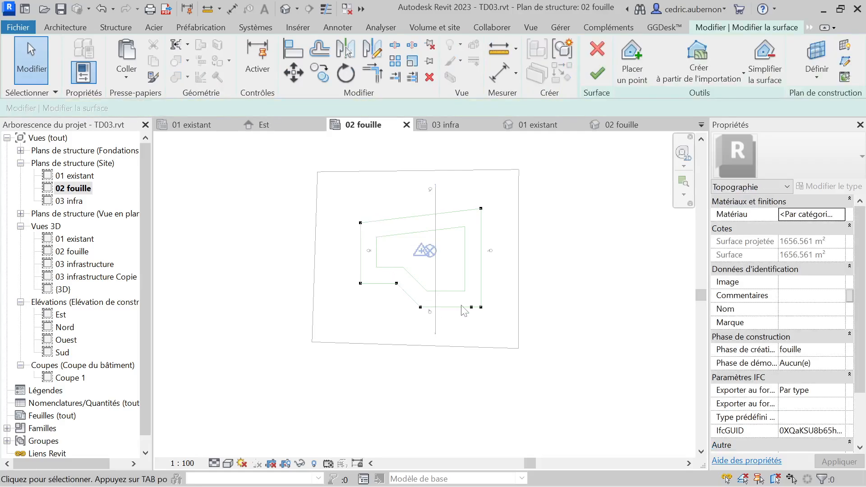
# Place surface points at absolute elevation -4.36 on all six corners of the inner excavation outline and finish the surface
pyautogui.click(642, 73)
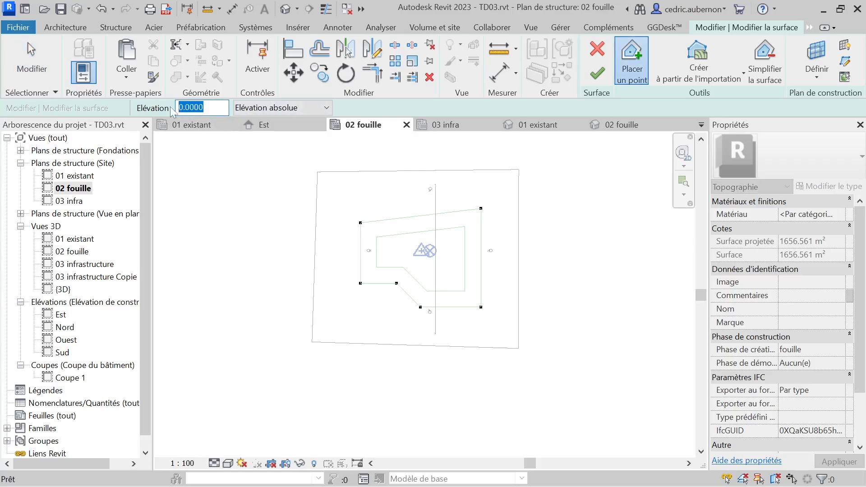
pyautogui.write('-4')
pyautogui.click(377, 236)
pyautogui.click(465, 228)
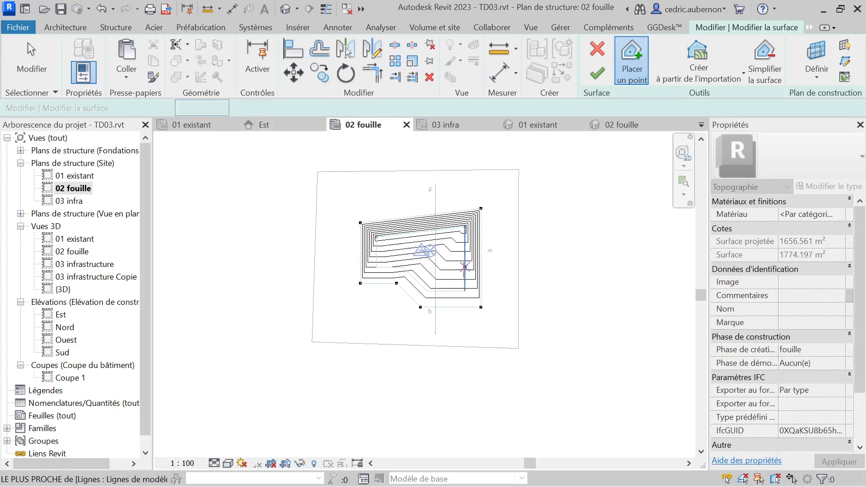
pyautogui.click(466, 291)
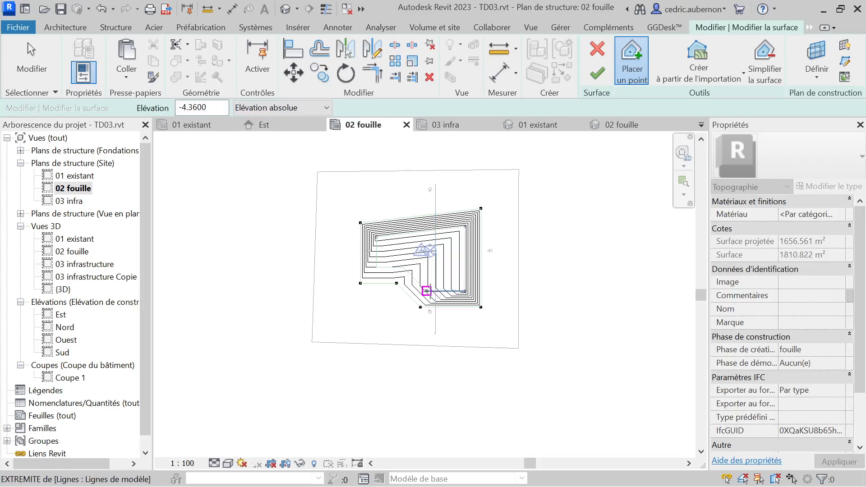
pyautogui.scroll(5, 428, 290)
pyautogui.click(427, 292)
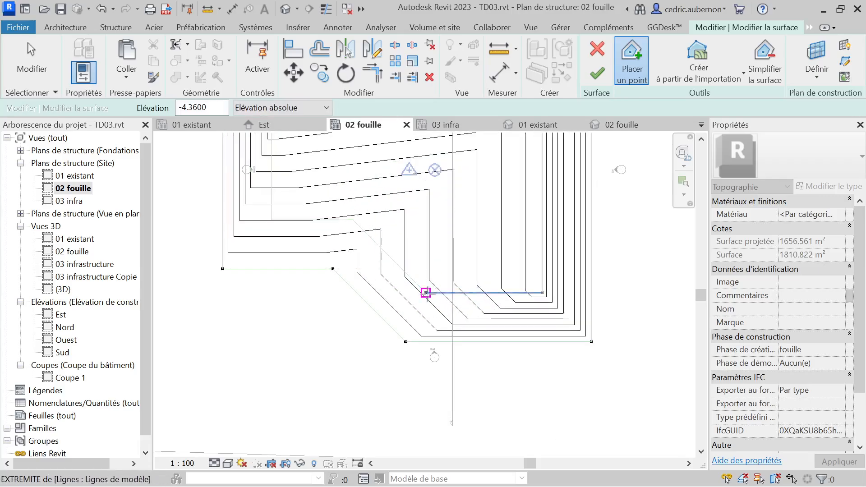
pyautogui.scroll(1, 427, 292)
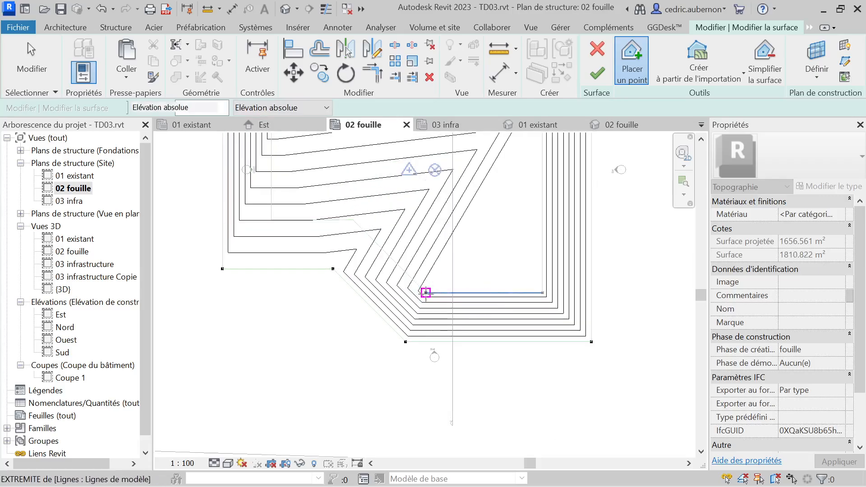
pyautogui.click(353, 220)
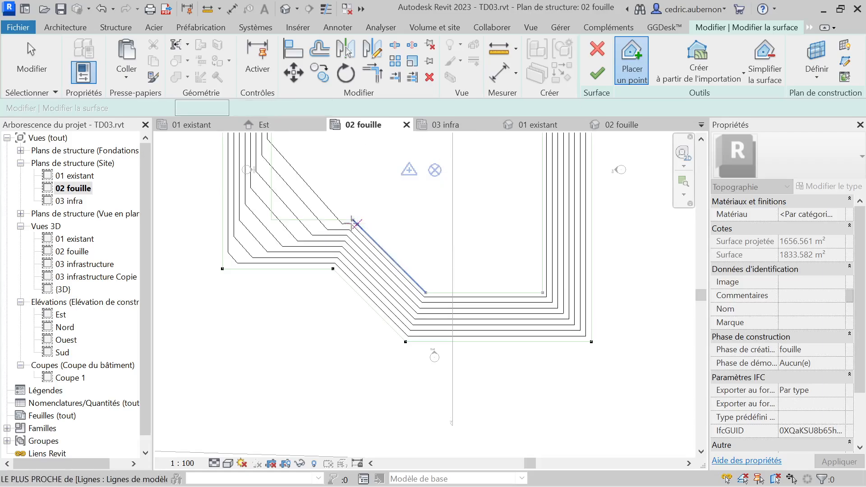
pyautogui.click(271, 221)
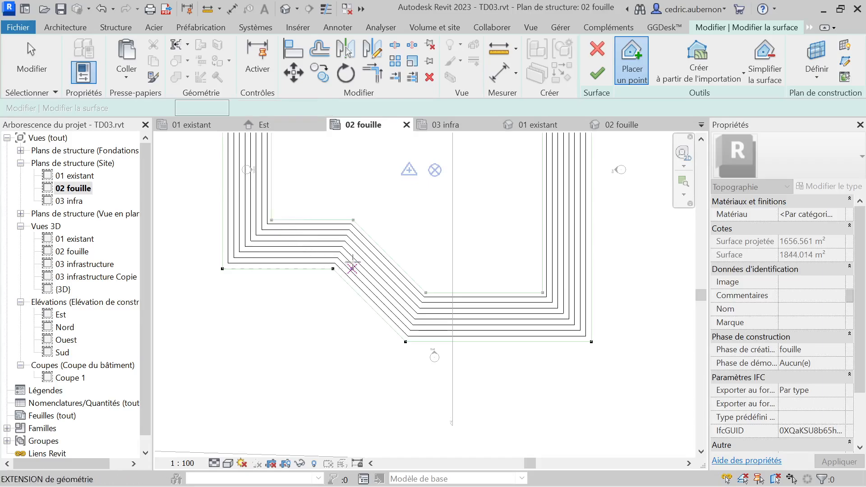
pyautogui.scroll(-3, 368, 274)
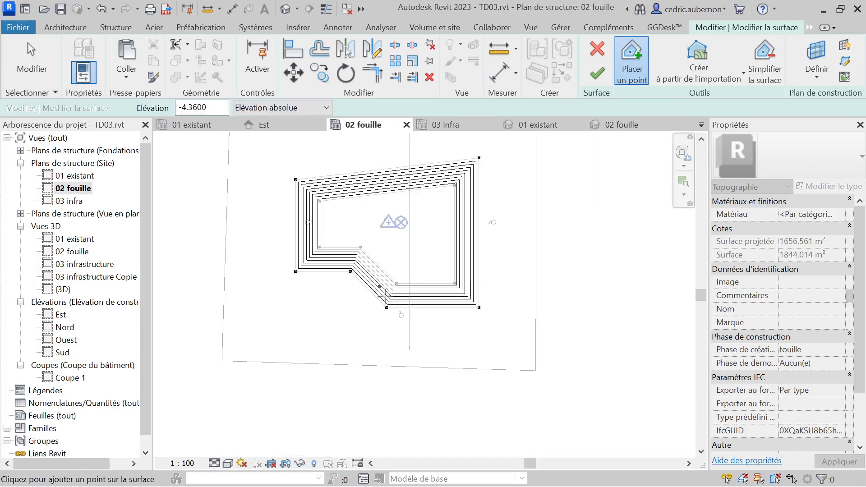
pyautogui.click(596, 73)
pyautogui.scroll(-5, 556, 304)
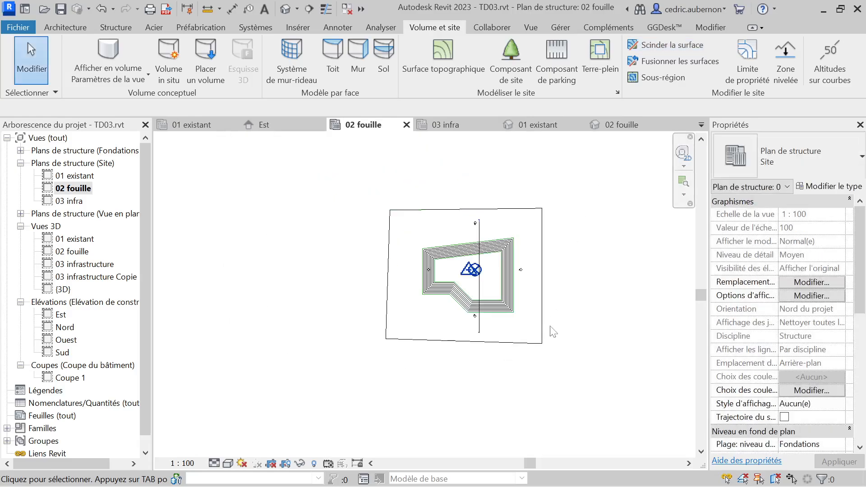
# Try moving the southwest corner point of the surrounding terrain surface inward toward the excavation and finish the surface
pyautogui.scroll(3, 470, 328)
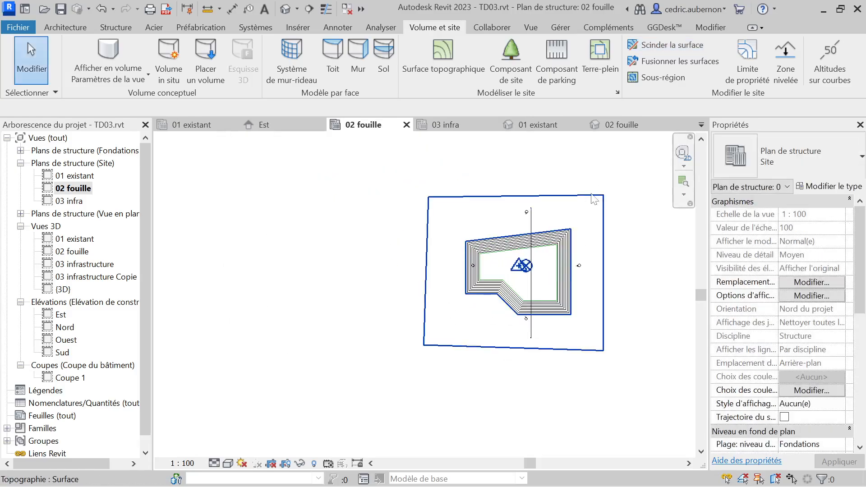
pyautogui.click(597, 200)
pyautogui.click(635, 82)
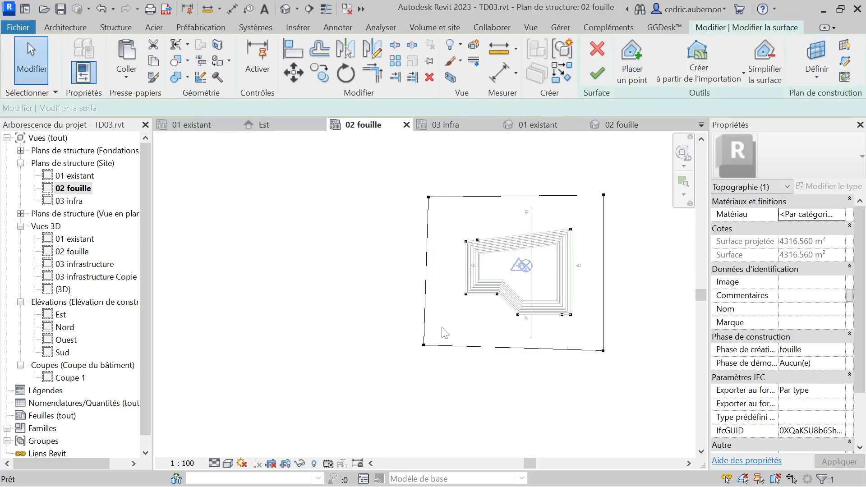
pyautogui.moveTo(424, 346); pyautogui.dragTo(466, 323)
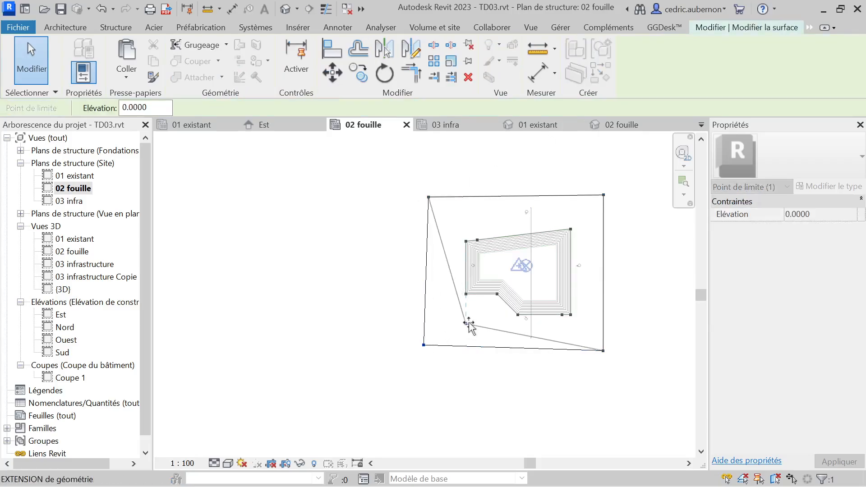
pyautogui.click(628, 185)
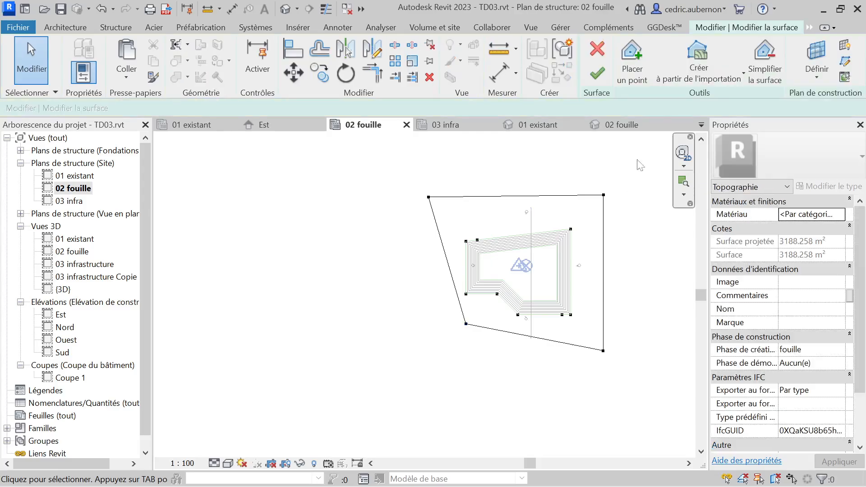
pyautogui.click(598, 75)
pyautogui.click(598, 277)
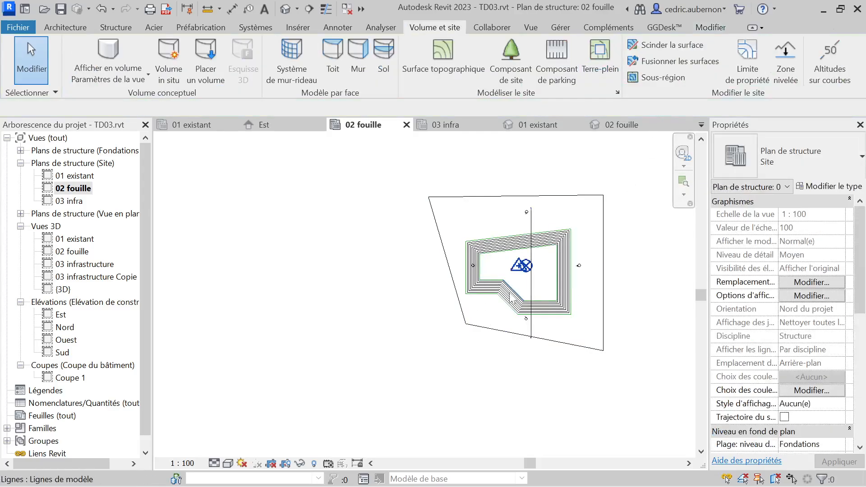
# Check the excavation's cut volume, undo the southwest corner move of the surrounding terrain and finish the surface
pyautogui.click(574, 315)
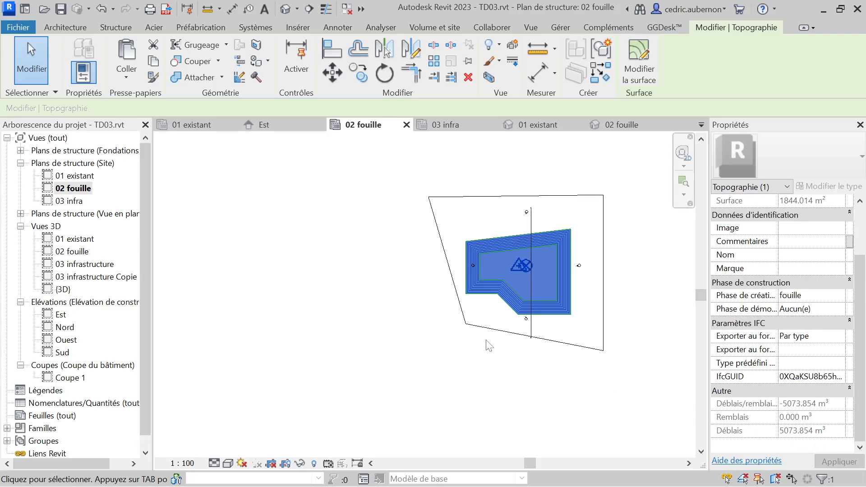
pyautogui.click(452, 367)
pyautogui.hotkey('ctrl', 'z')
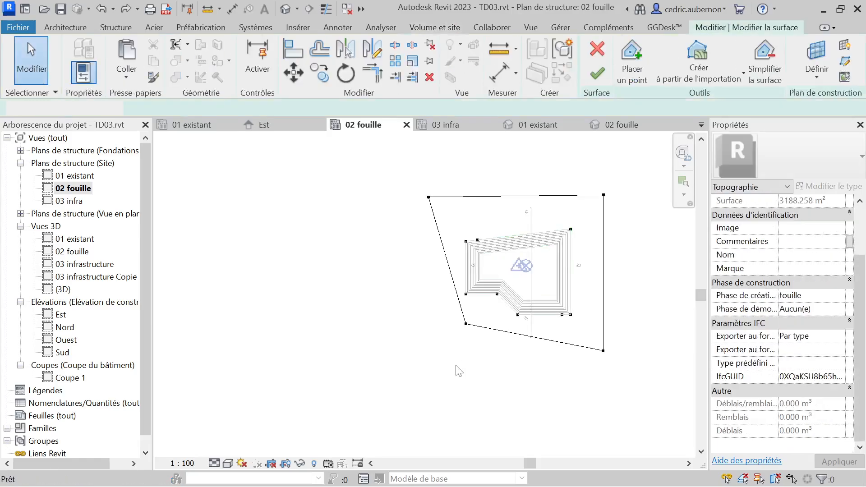
pyautogui.hotkey('ctrl', 'y')
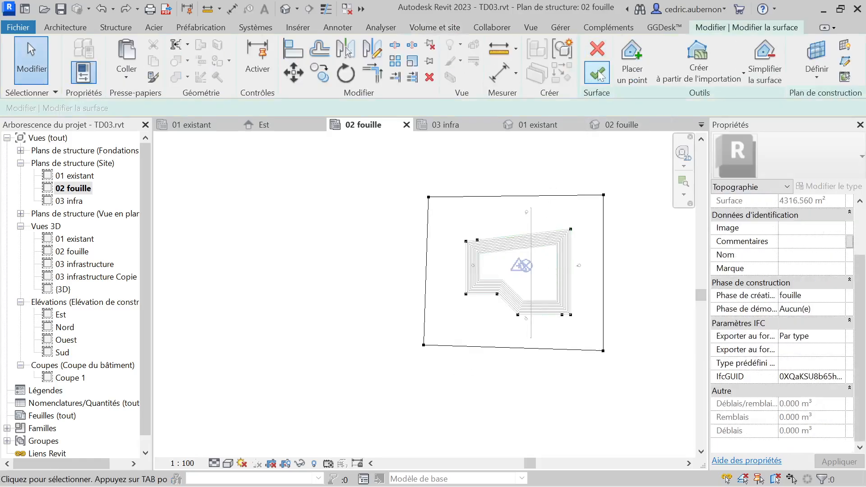
pyautogui.click(598, 73)
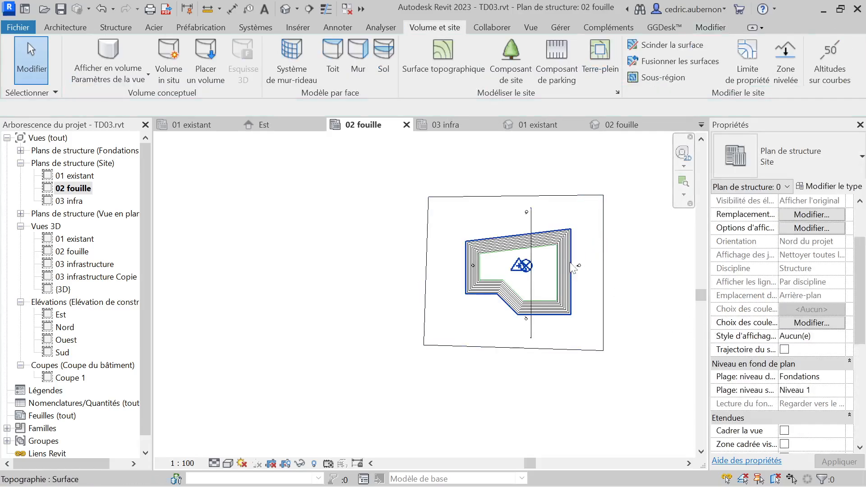
# Compare the excavation surface's cut volume with the calculation in TD Calcul de Cubatures - CORRECTION 3.pdf and return to the Revit plan
pyautogui.click(573, 267)
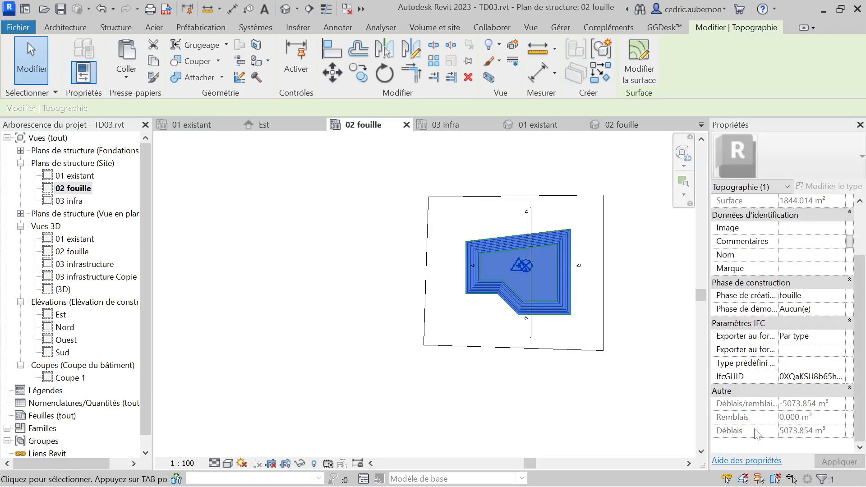
pyautogui.hotkey('alt', 'Tab')
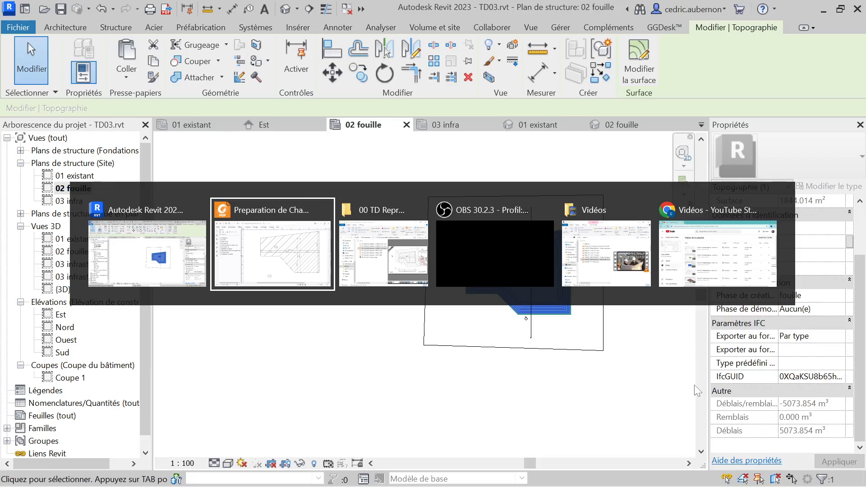
pyautogui.hotkey('alt', 'Tab')
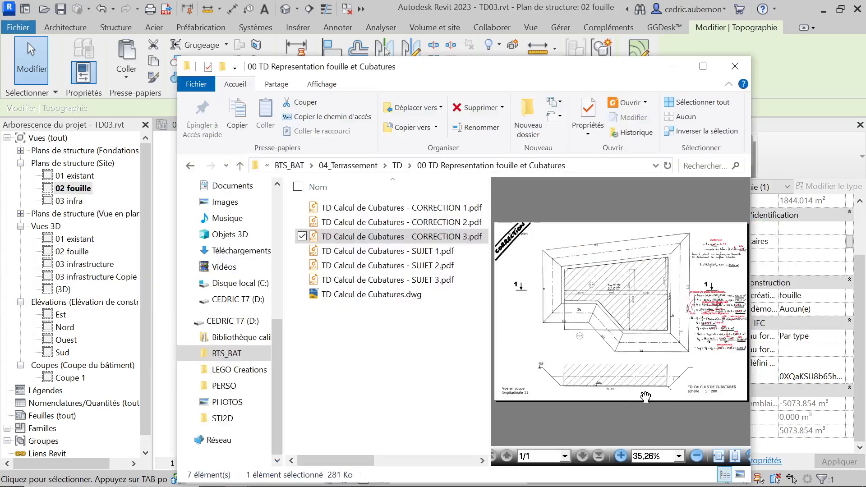
pyautogui.doubleClick(462, 239)
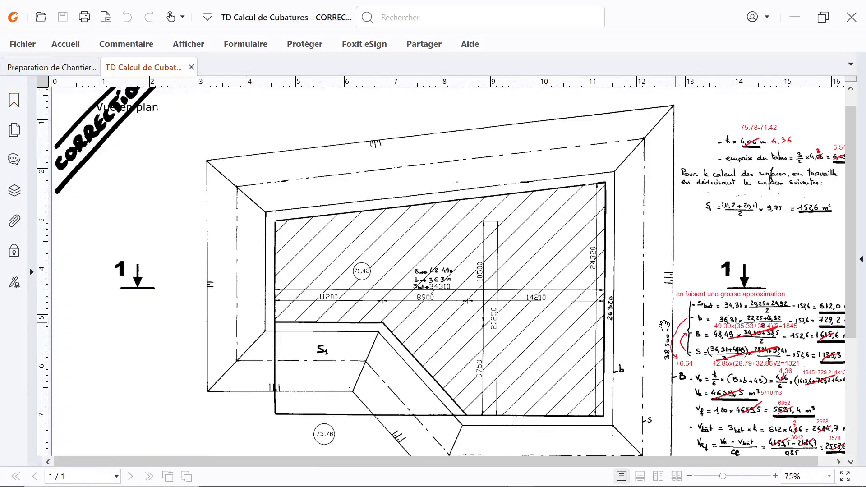
pyautogui.scroll(-3, 716, 355)
pyautogui.scroll(-1, 747, 369)
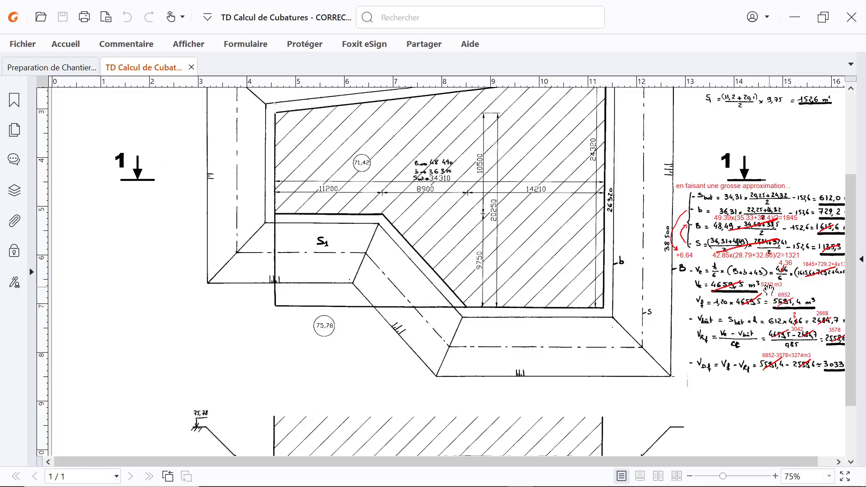
pyautogui.click(861, 28)
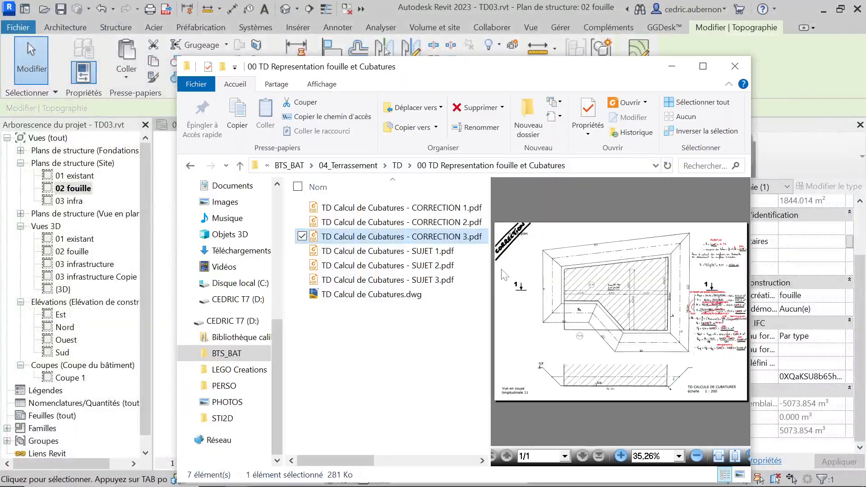
pyautogui.hotkey('alt', 'Tab')
pyautogui.click(624, 252)
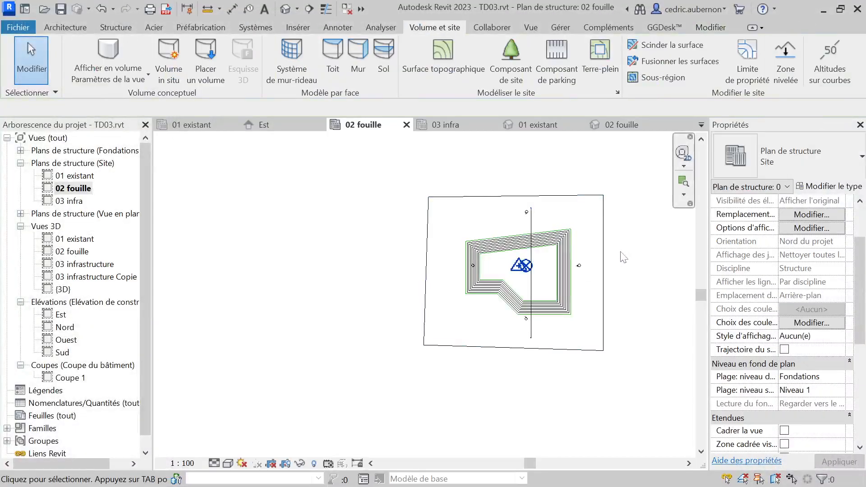
# Examine the excavation's contour lines in plan and its slope profile in the Est elevation
pyautogui.scroll(2, 499, 261)
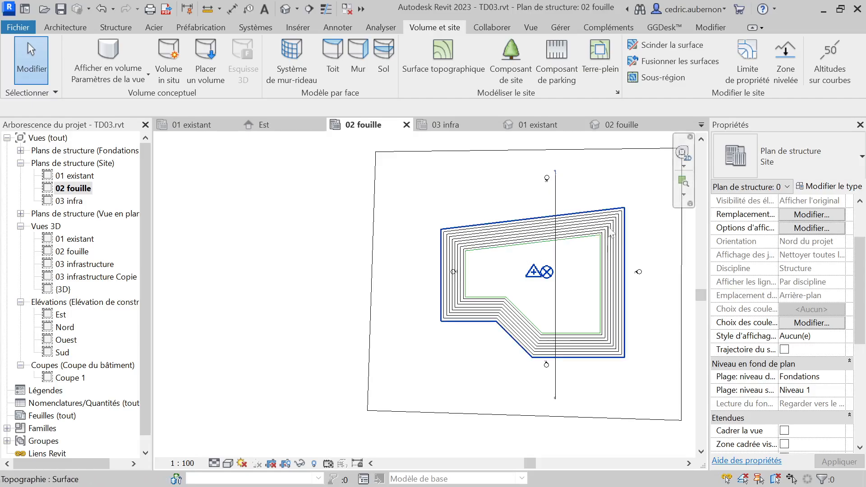
pyautogui.scroll(2, 610, 234)
pyautogui.scroll(2, 604, 243)
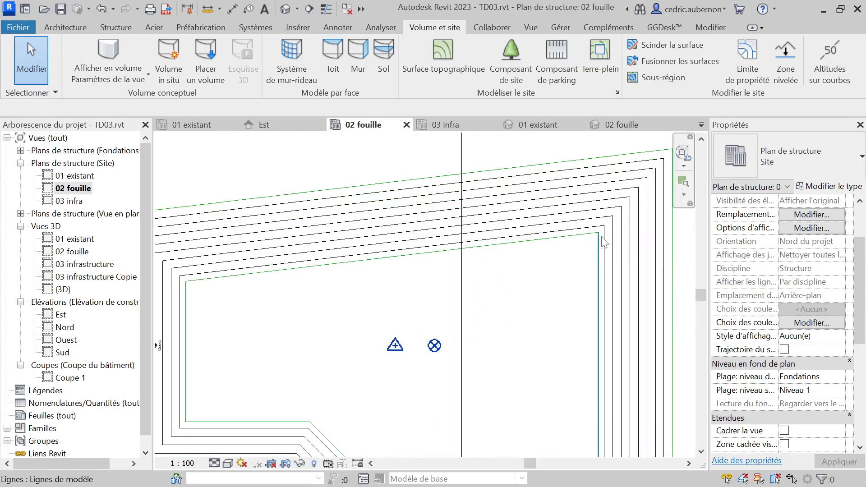
pyautogui.scroll(-2, 596, 246)
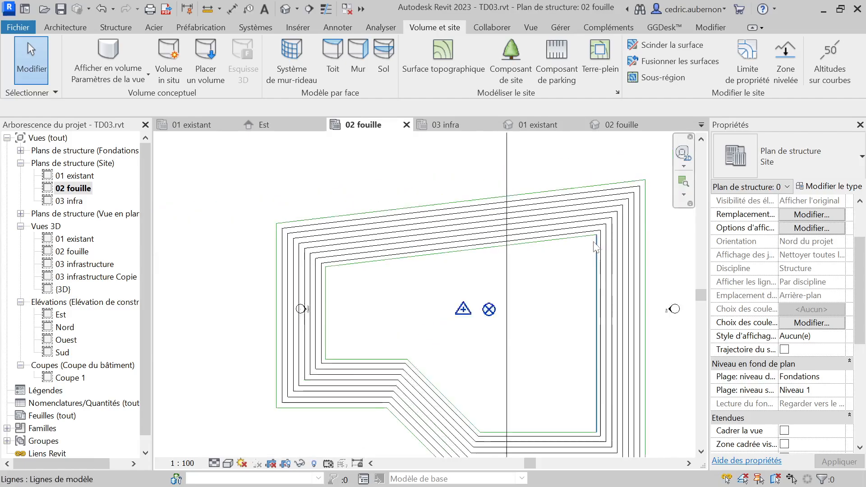
pyautogui.scroll(-2, 597, 246)
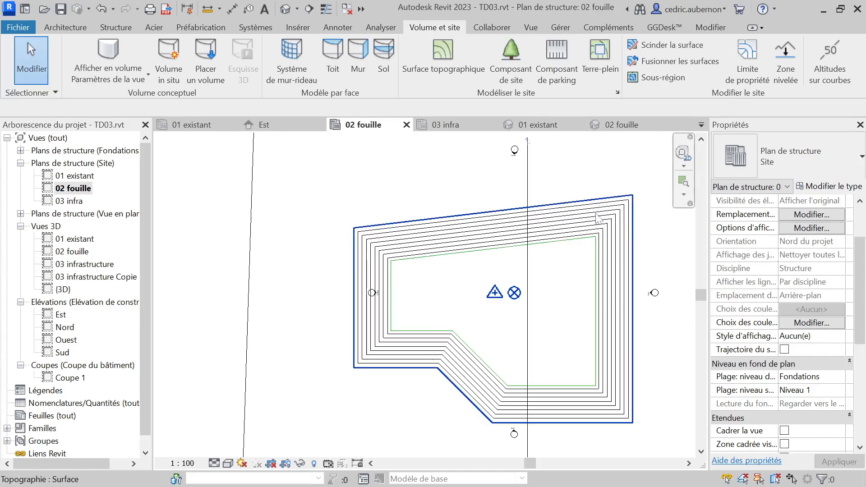
pyautogui.scroll(-1, 591, 260)
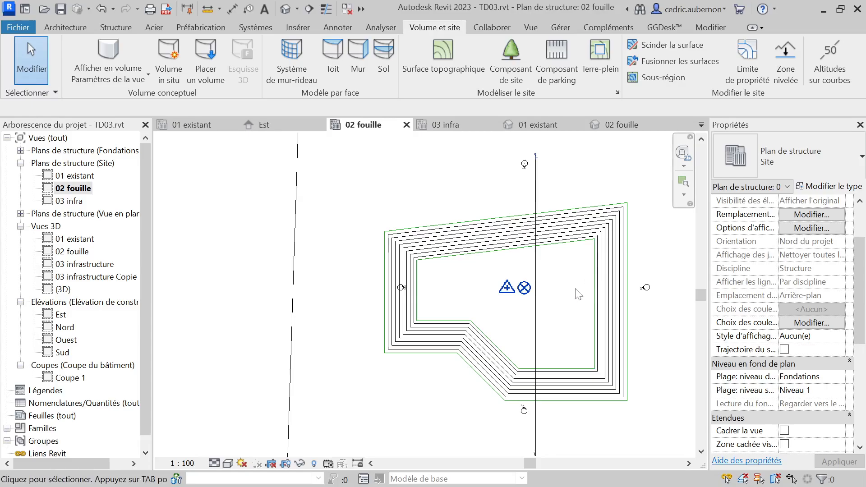
pyautogui.scroll(-2, 550, 337)
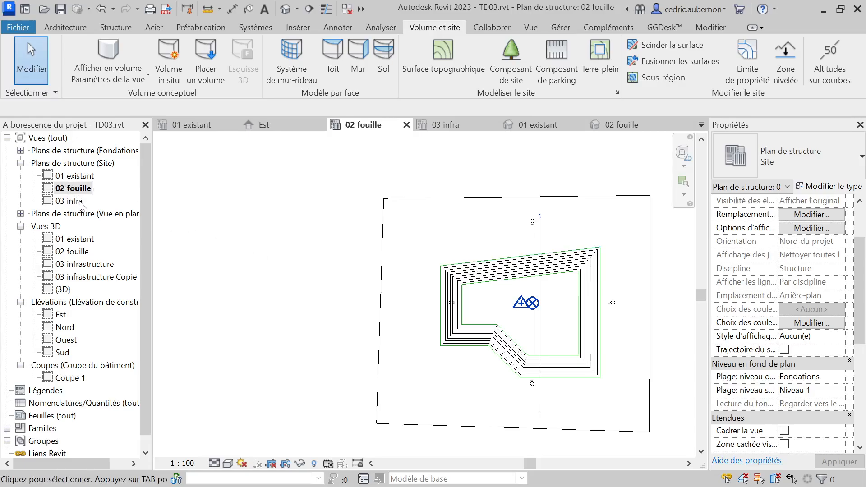
pyautogui.doubleClick(60, 315)
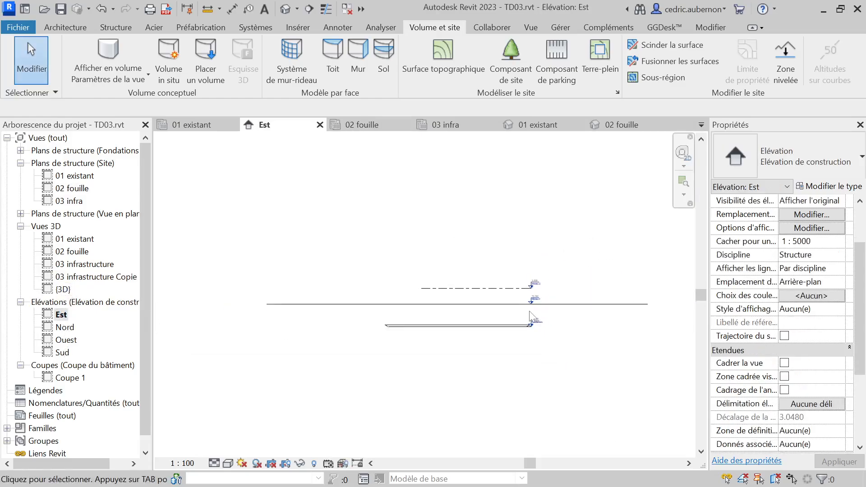
pyautogui.scroll(4, 460, 359)
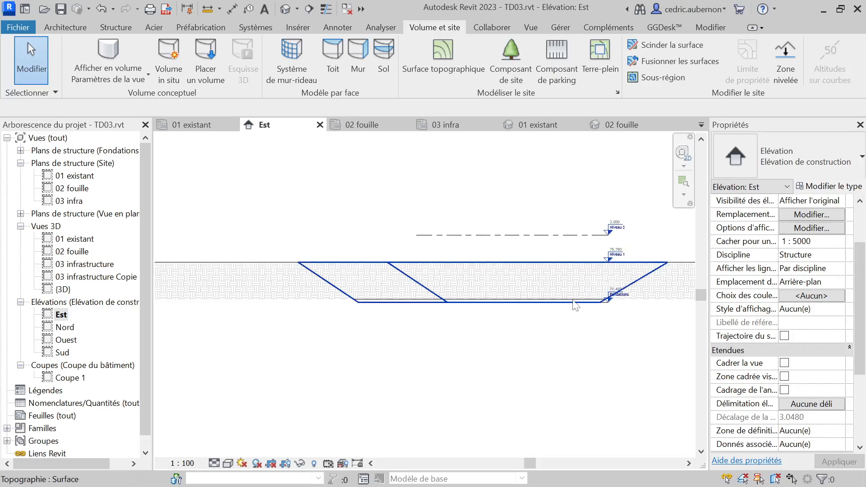
# Inspect the excavation bottom in the Est elevation and its profile against the Fondations level in section Coupe 1
pyautogui.scroll(4, 479, 311)
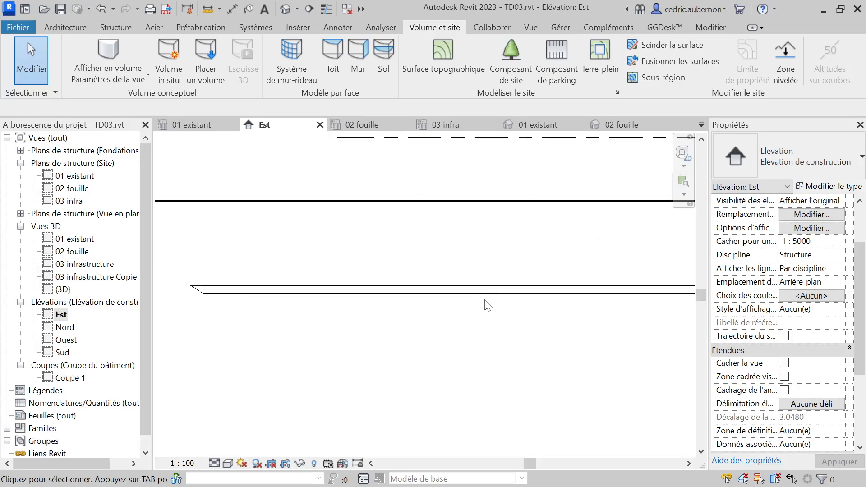
pyautogui.click(489, 300)
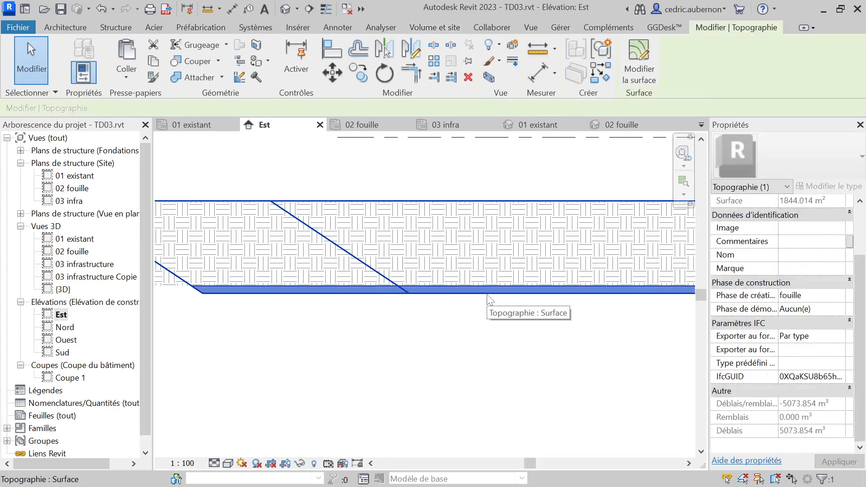
pyautogui.scroll(-4, 490, 307)
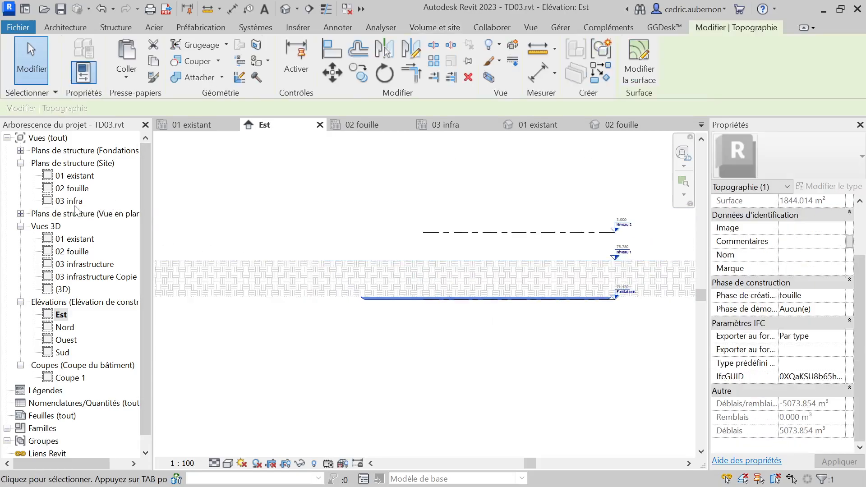
pyautogui.doubleClick(69, 378)
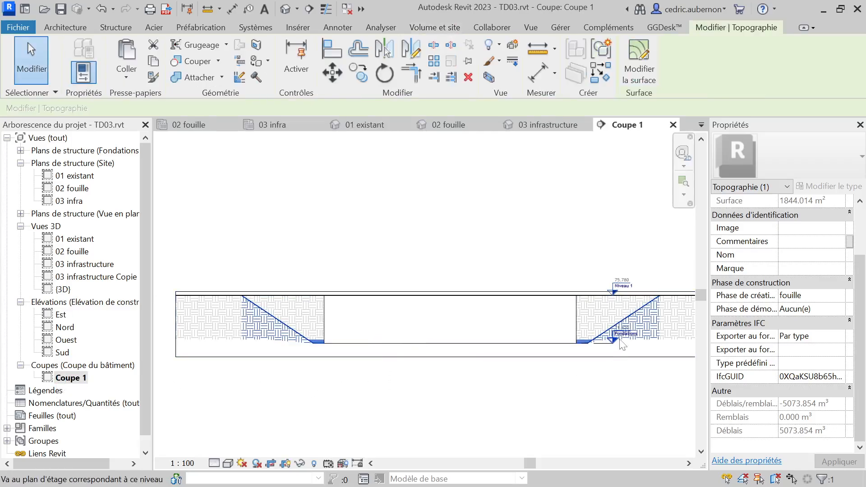
pyautogui.scroll(5, 609, 333)
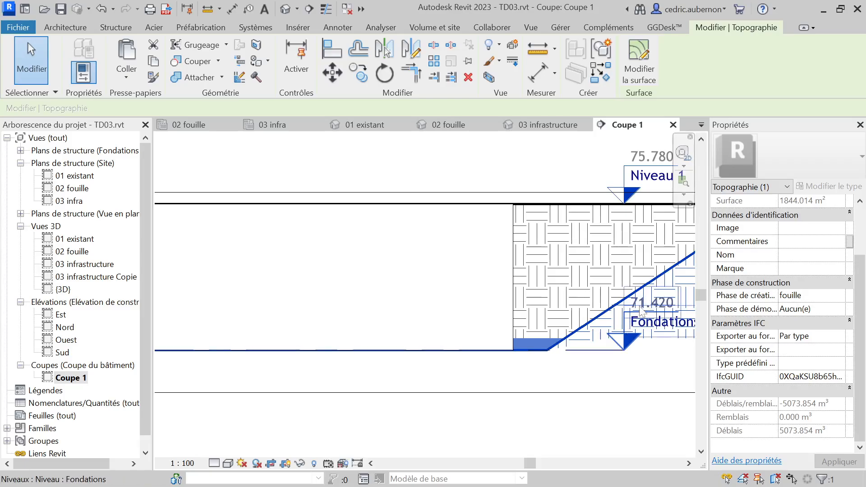
pyautogui.hotkey('alt', 'Tab')
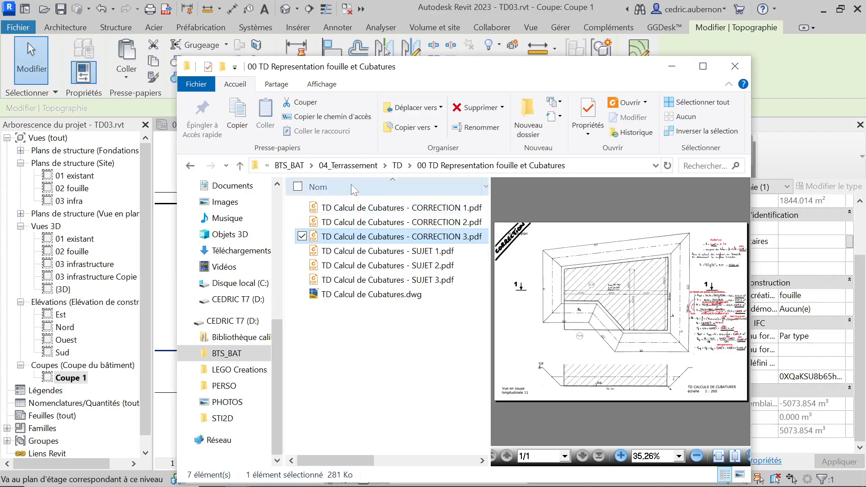
pyautogui.hotkey('alt', 'Tab')
pyautogui.hotkey('alt', 'Tab')
pyautogui.hotkey('alt', 'Tab')
pyautogui.hotkey('alt', 'Tab')
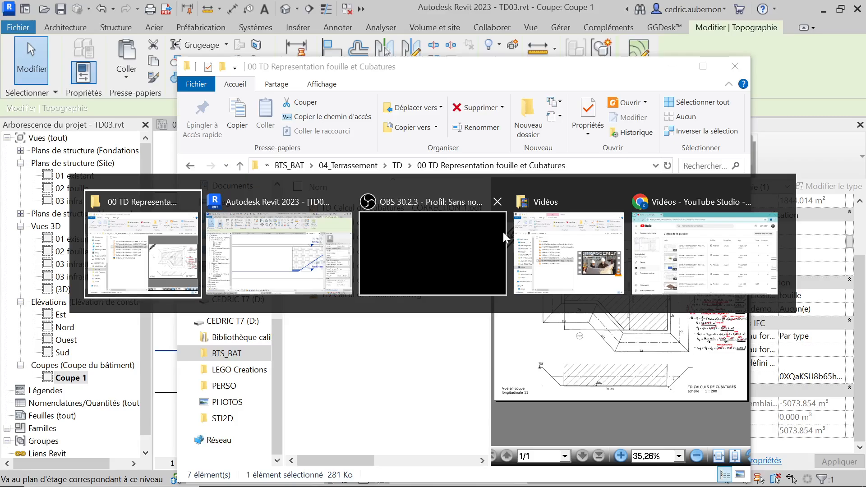
pyautogui.hotkey('alt', 'Tab')
# Deselect the excavation surface, set the site's section base elevation to -5.0000 and check the earth hatching in section Coupe 1
pyautogui.press('Escape')
pyautogui.scroll(-4, 524, 249)
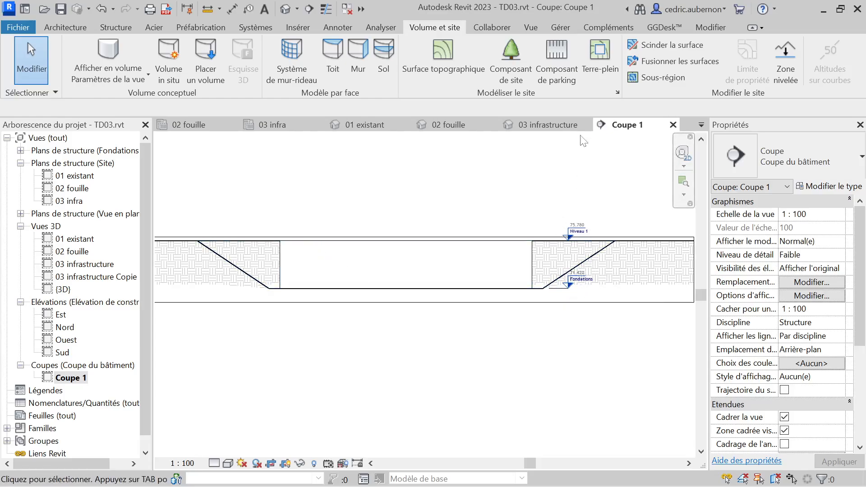
pyautogui.scroll(2, 582, 311)
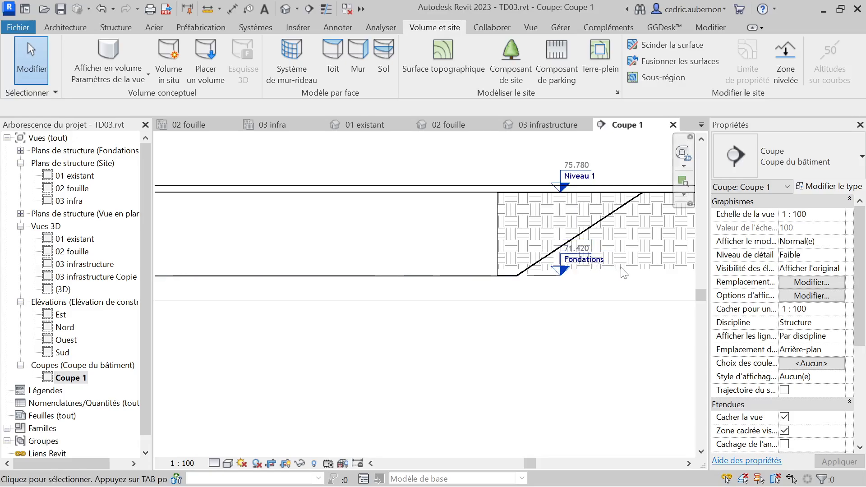
pyautogui.click(616, 92)
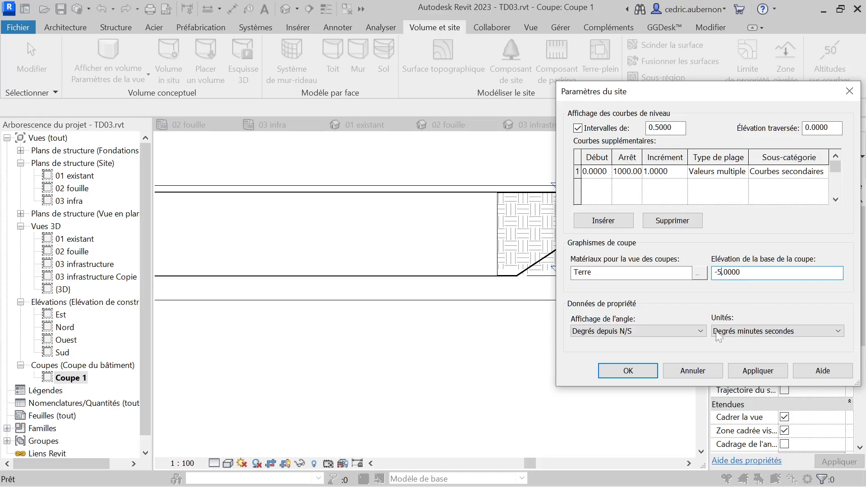
pyautogui.click(753, 372)
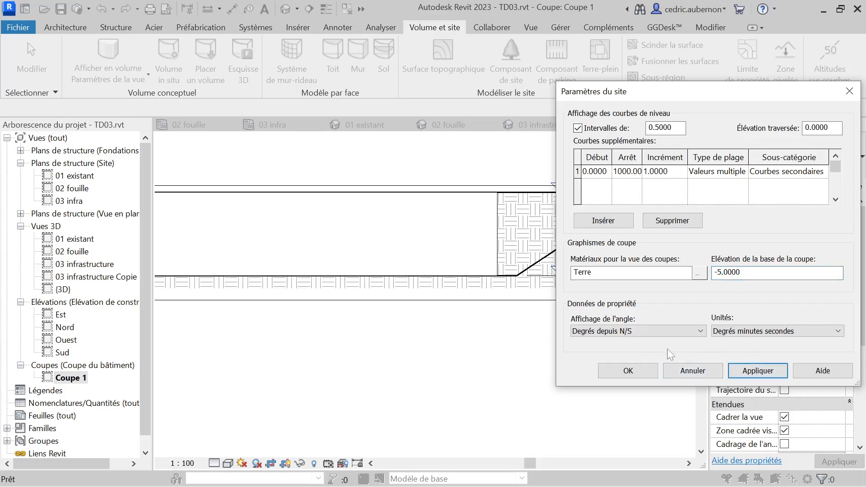
pyautogui.click(625, 370)
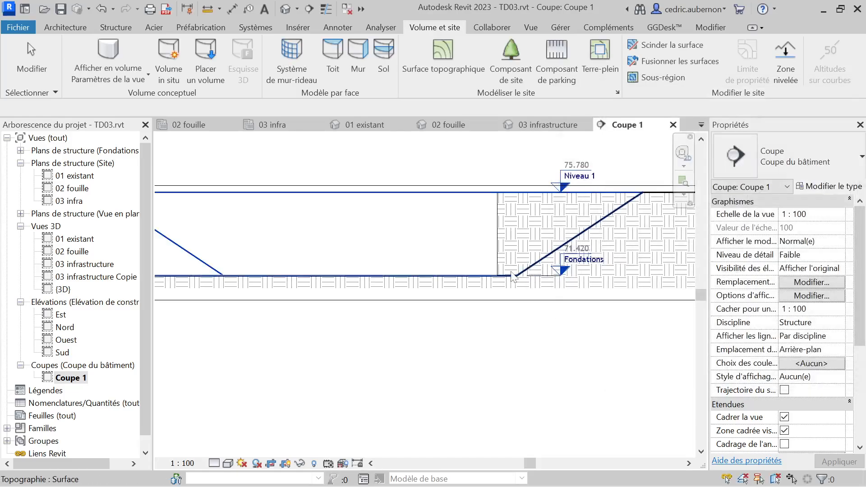
pyautogui.scroll(-3, 575, 338)
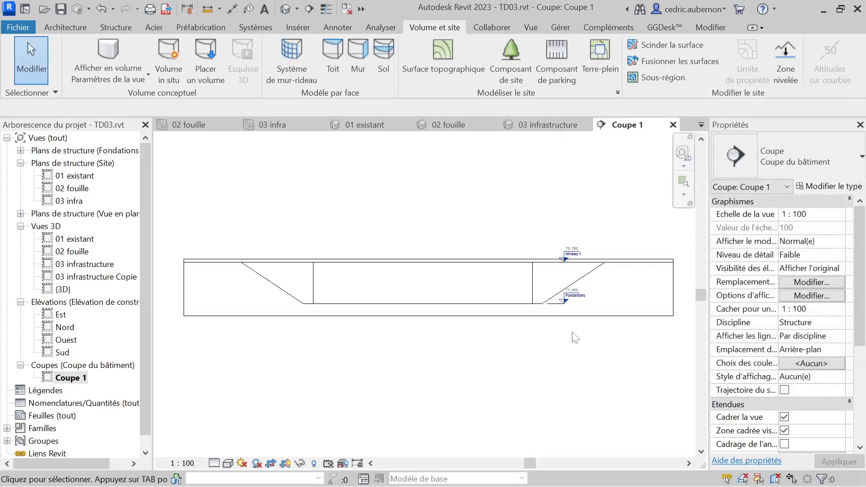
pyautogui.scroll(2, 389, 254)
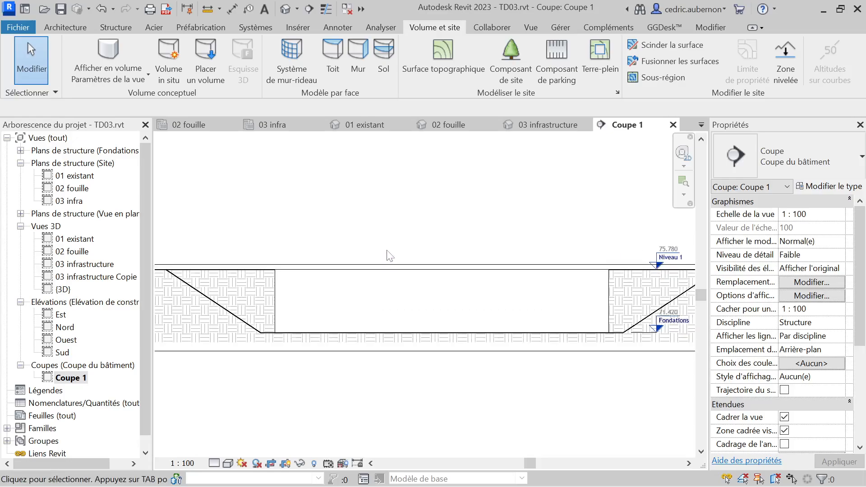
pyautogui.scroll(-2, 390, 256)
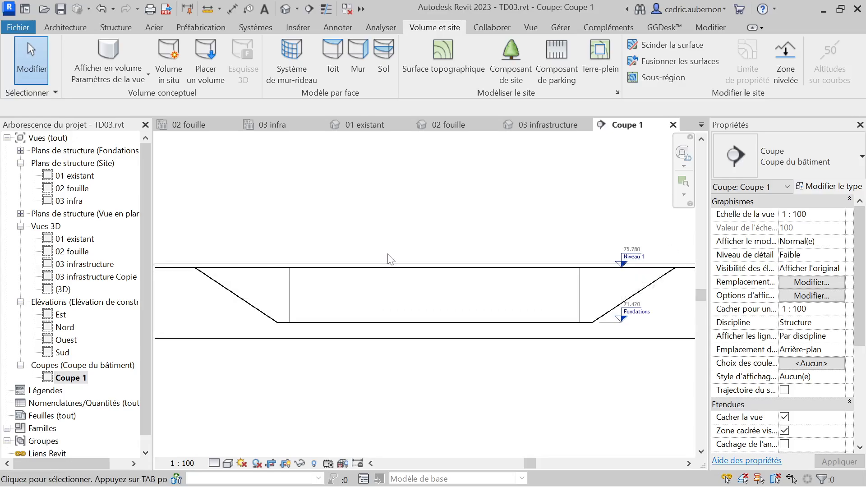
# Examine the excavation surface's cut volume and the infrastructure block inside the pit from several angles in the 03 infrastructure 3D view
pyautogui.doubleClick(63, 290)
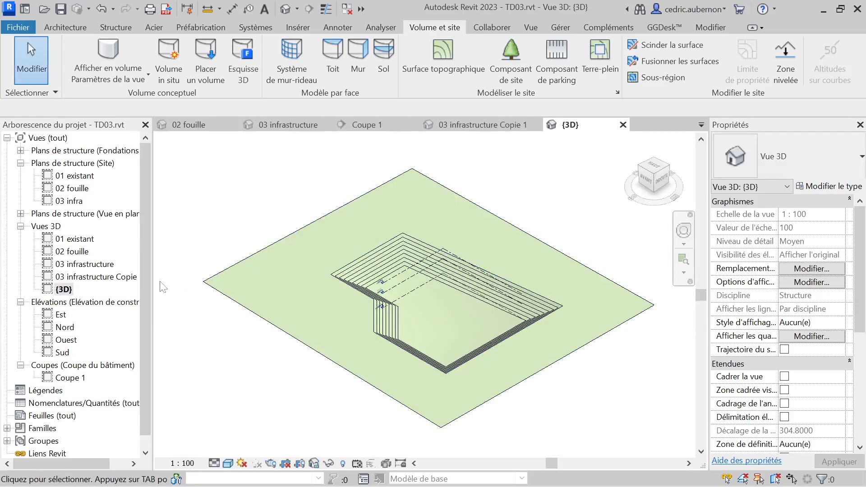
pyautogui.doubleClick(86, 265)
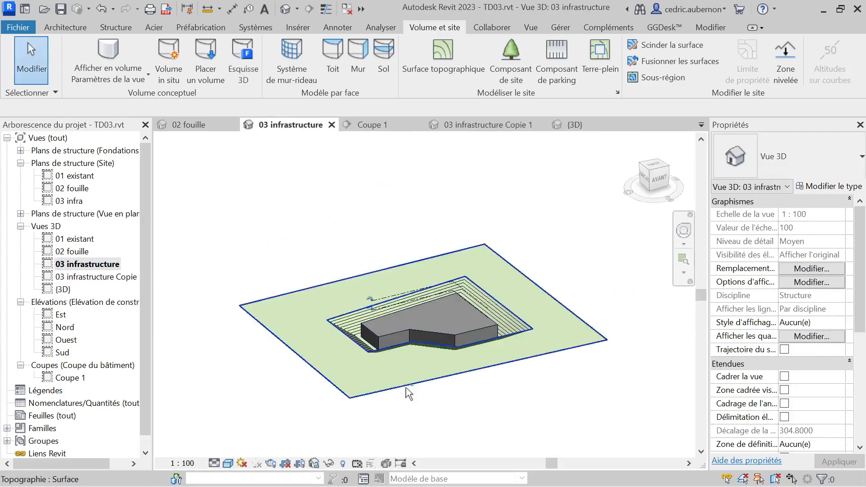
pyautogui.keyDown('shift'); pyautogui.moveTo(410, 394); pyautogui.dragTo(625, 408, button='middle'); pyautogui.keyUp('shift')
pyautogui.click(525, 336)
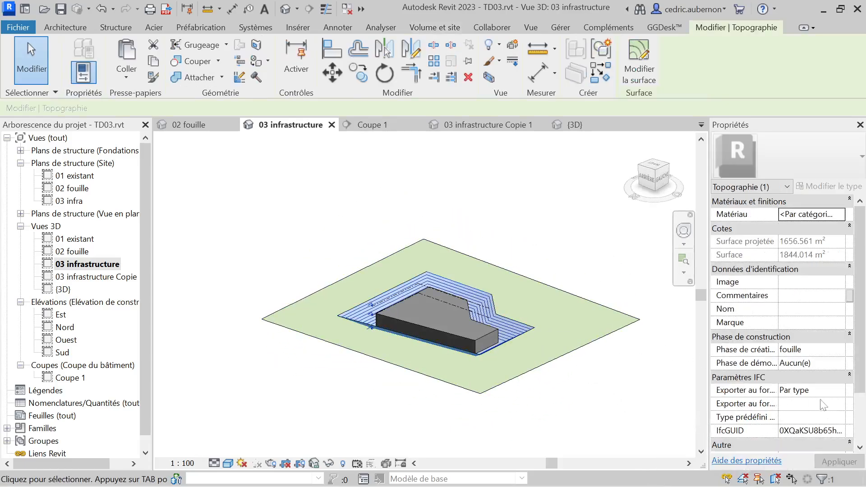
pyautogui.scroll(-2, 825, 359)
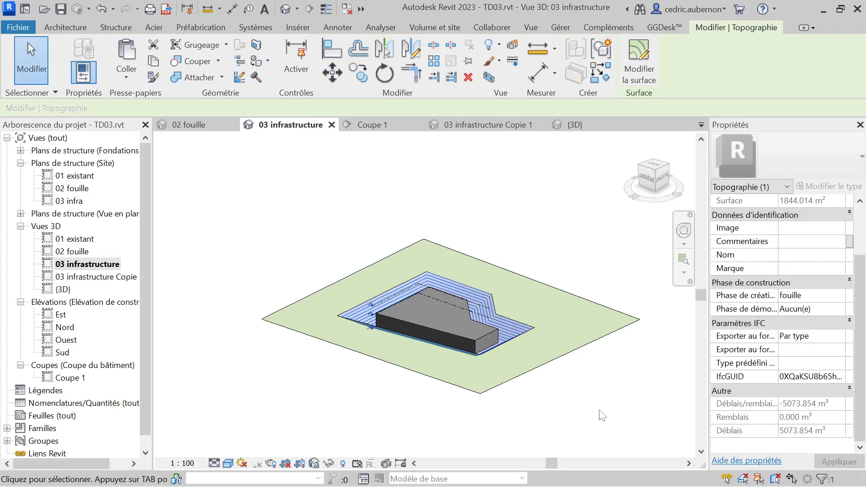
pyautogui.press('Escape')
pyautogui.keyDown('shift'); pyautogui.moveTo(613, 385); pyautogui.dragTo(721, 438, button='middle'); pyautogui.keyUp('shift')
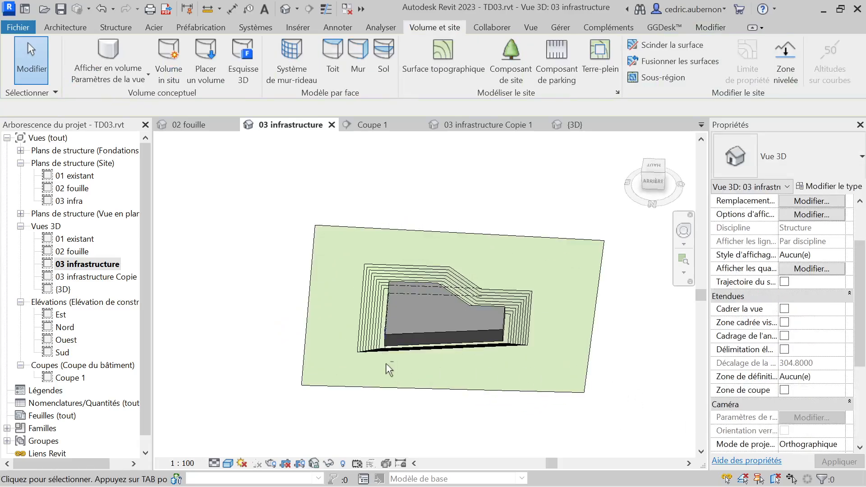
pyautogui.keyDown('shift'); pyautogui.moveTo(285, 324); pyautogui.dragTo(422, 365, button='middle'); pyautogui.keyUp('shift')
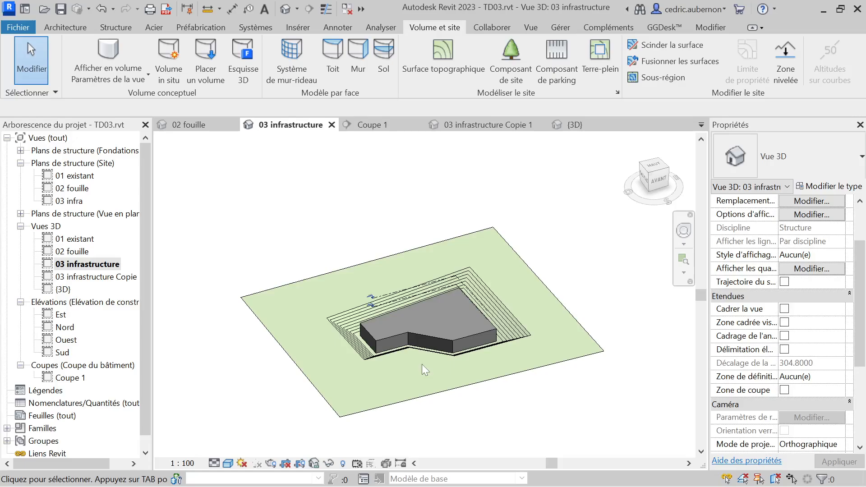